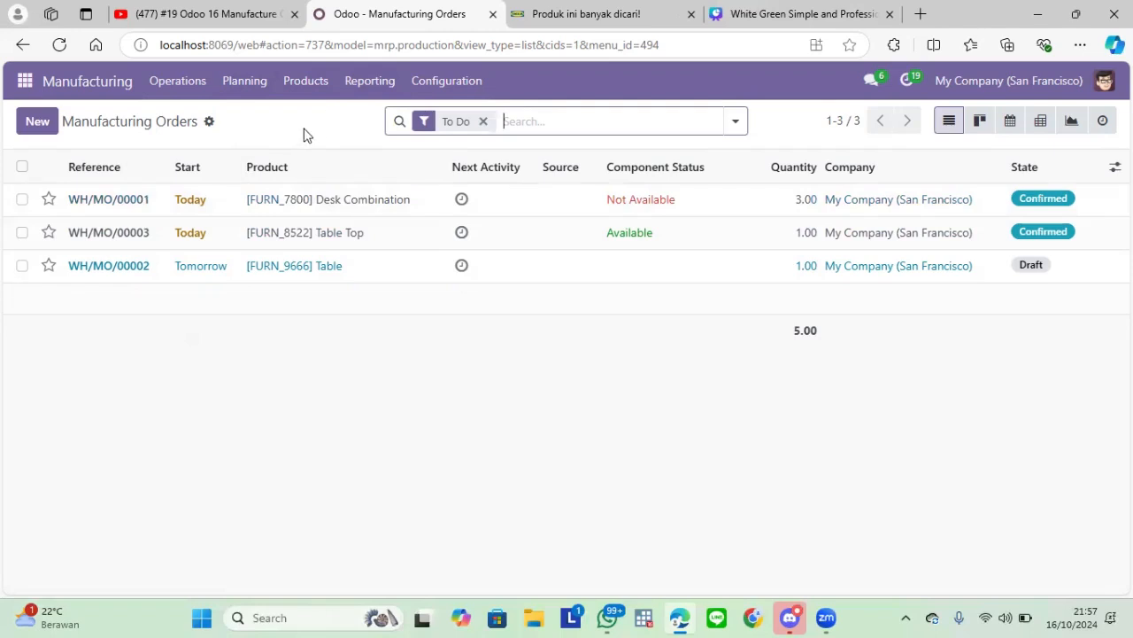
Start a new bill of materials for a newly created product Wood Table, with quantity 1.00 and the BoM type Manufacture this product
click(305, 85)
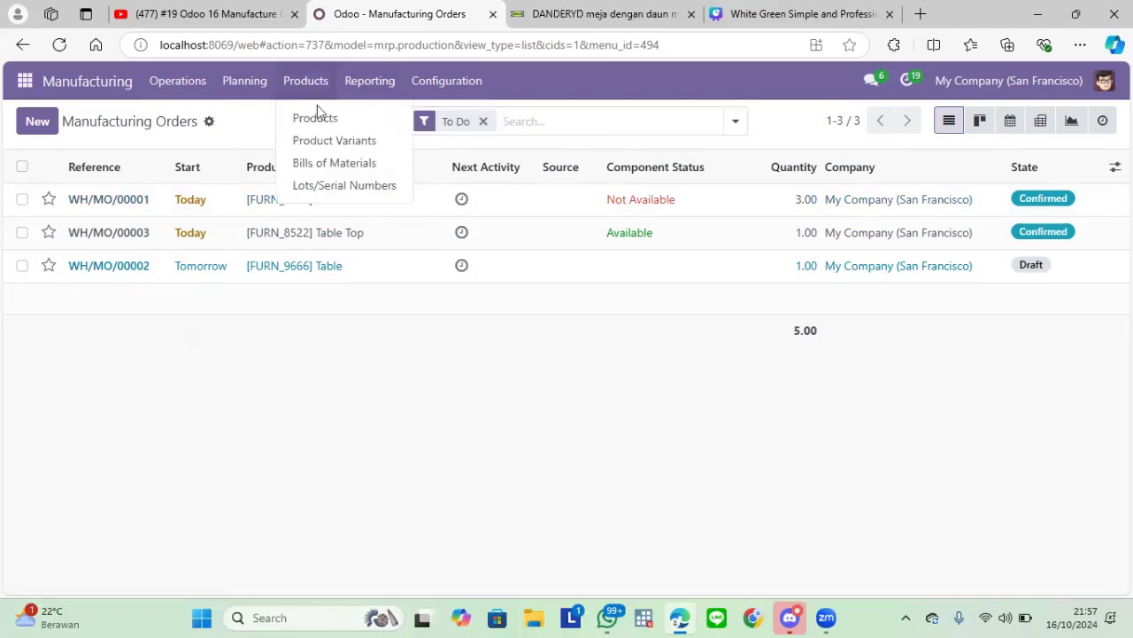
click(340, 167)
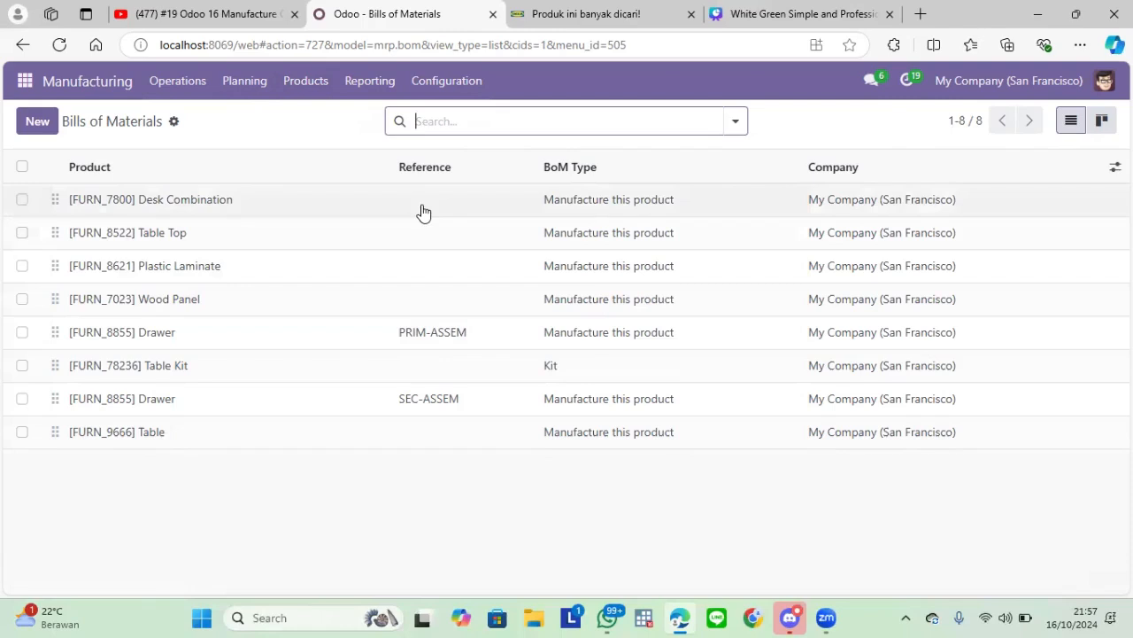
click(37, 123)
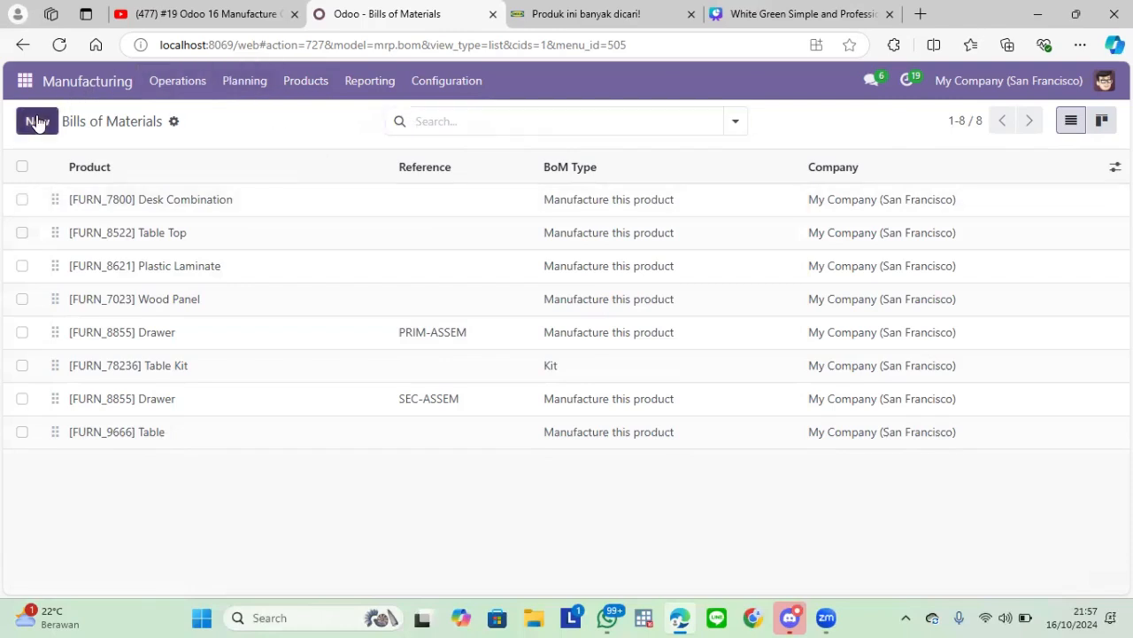
click(160, 182)
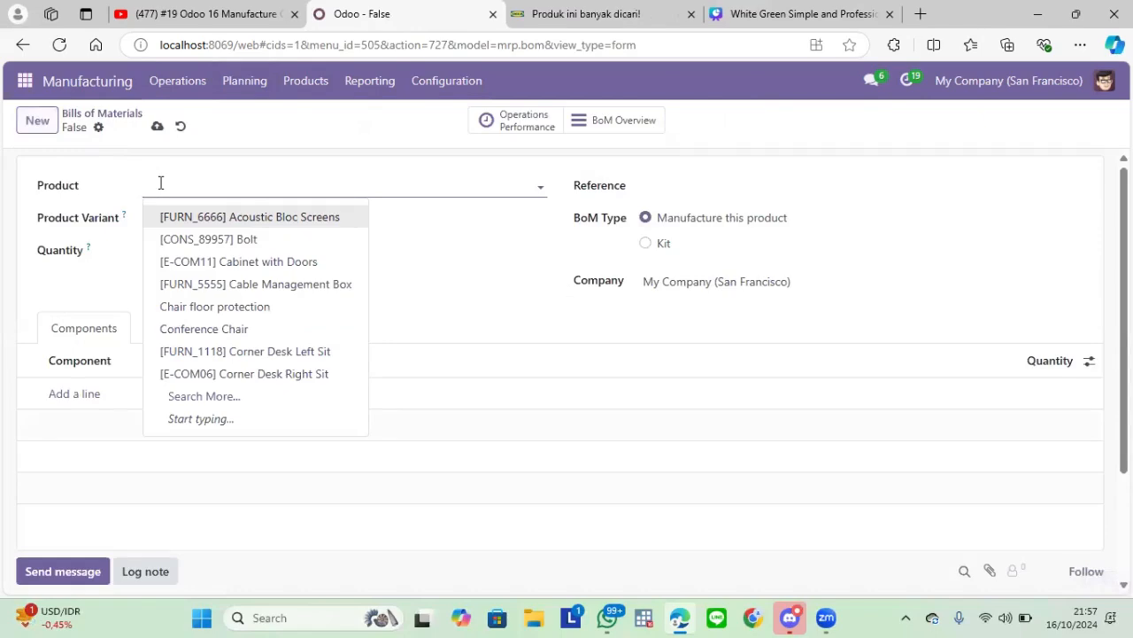
text(Wood Table)
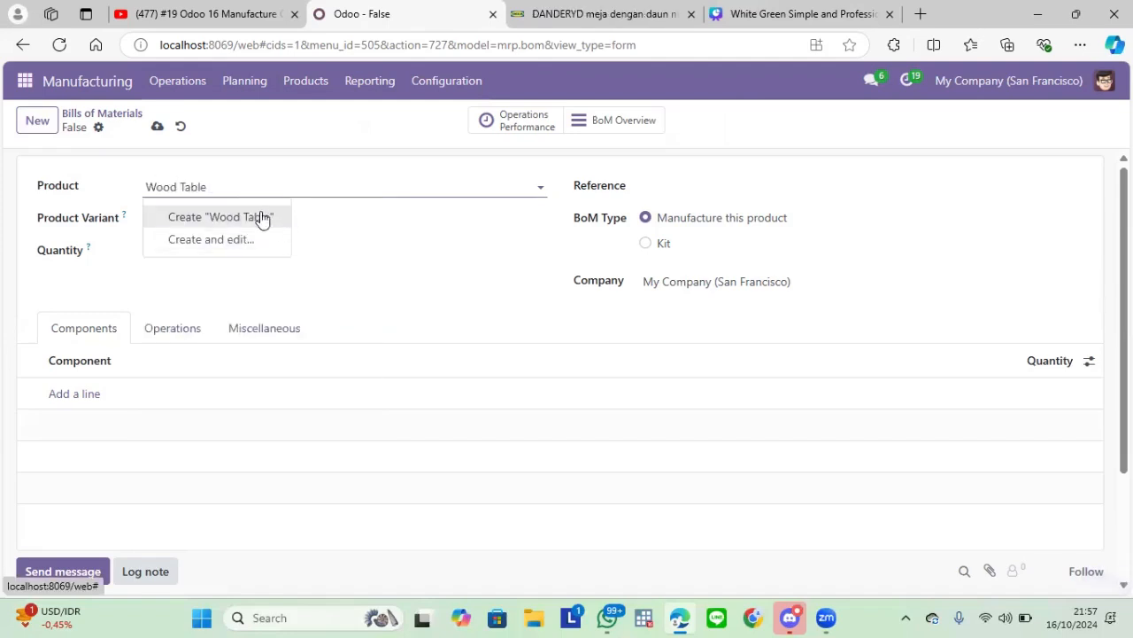
click(258, 218)
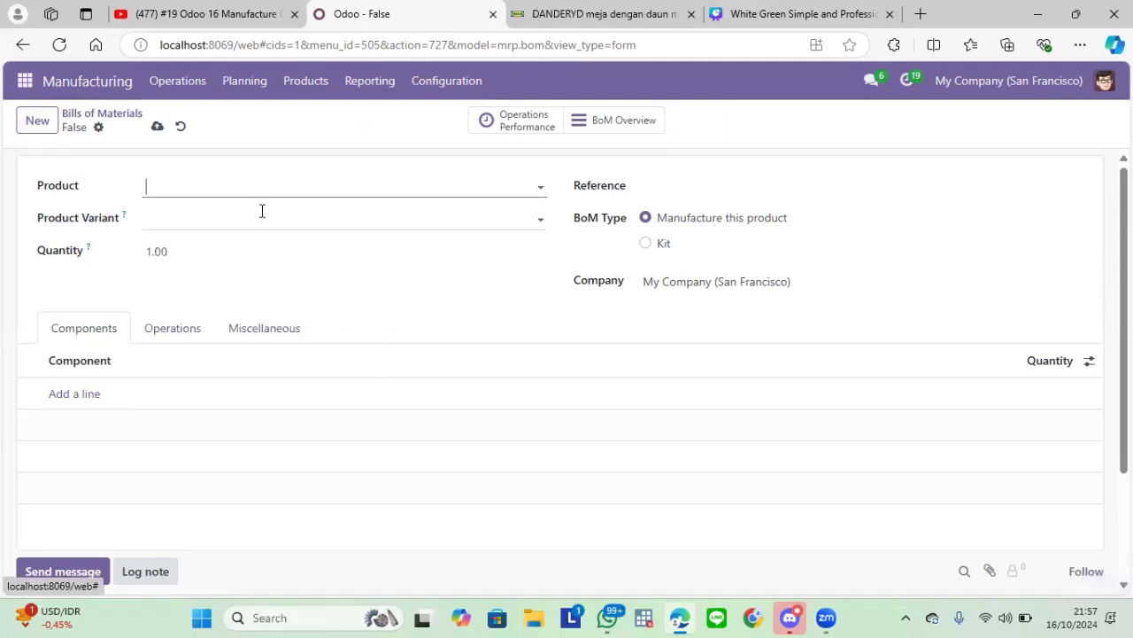
click(197, 250)
click(198, 250)
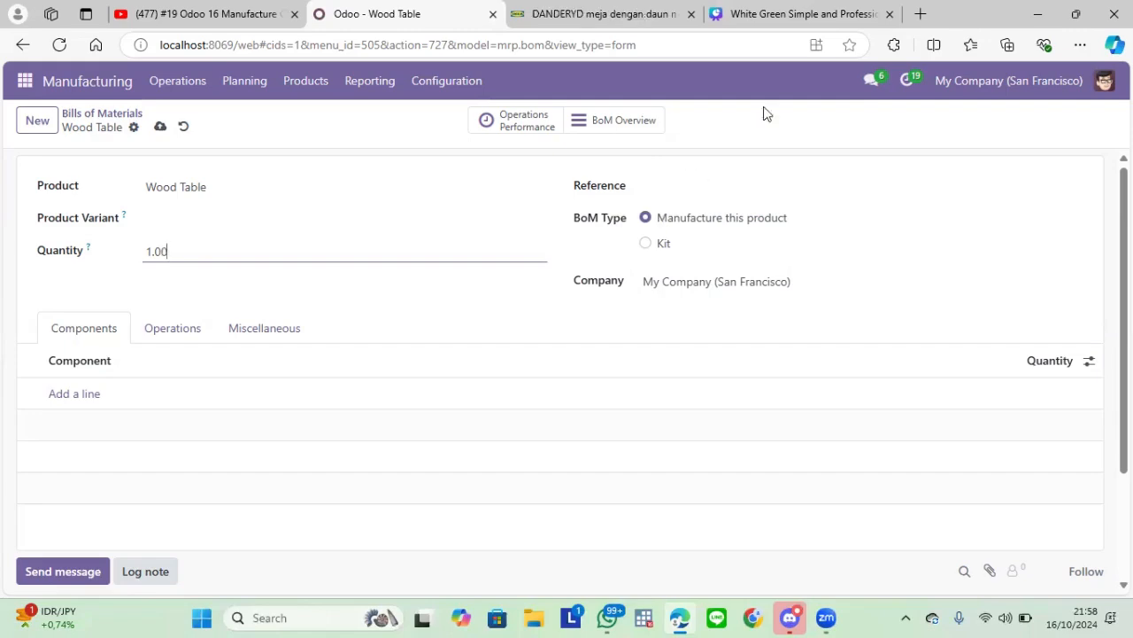
click(726, 227)
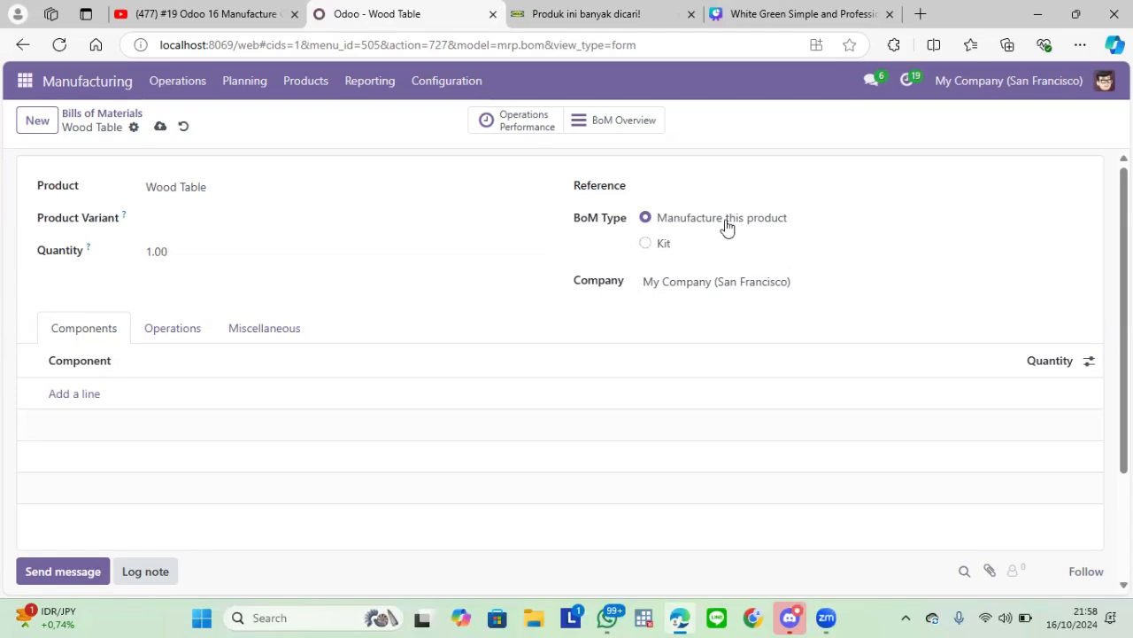
Add [FURN_8522] Table Top as the first component of the Wood Table with a quantity of 1.00
click(78, 401)
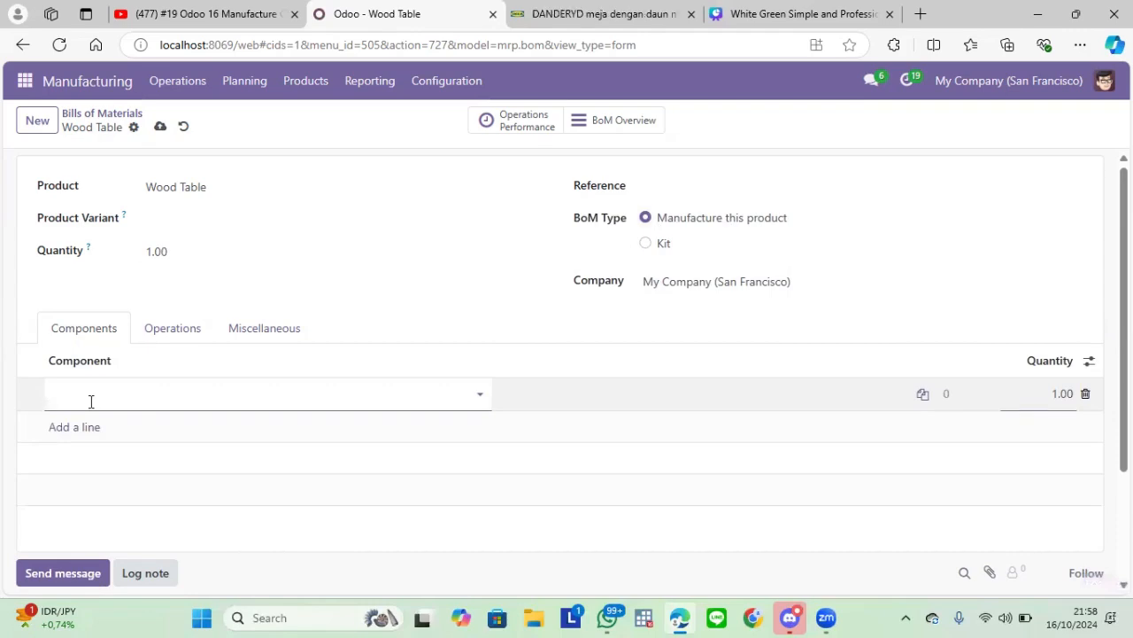
text(tab)
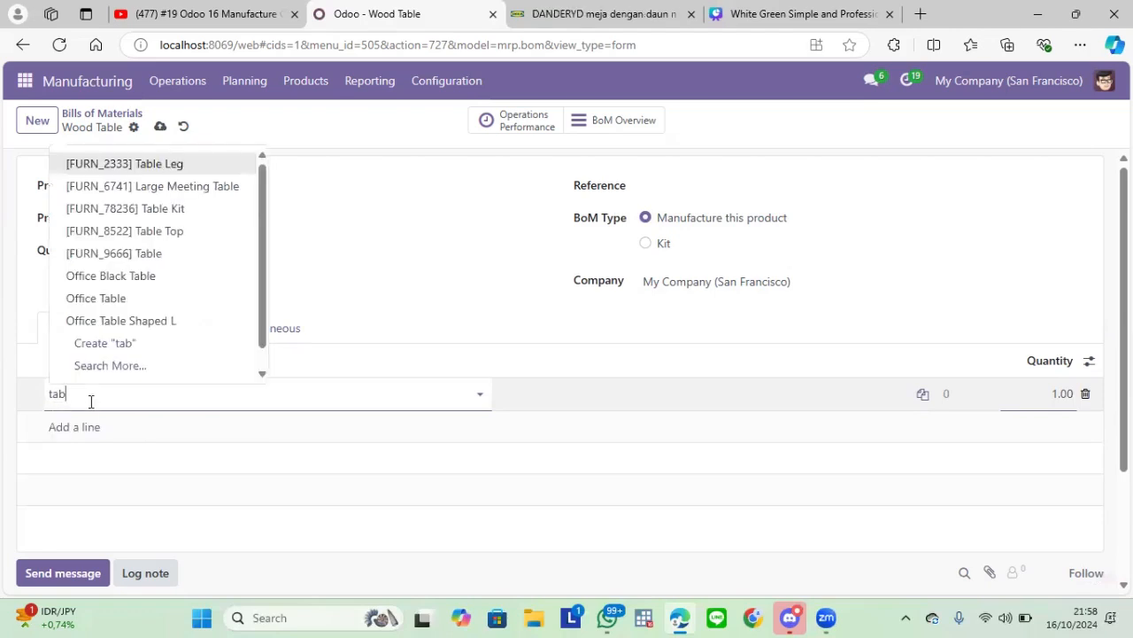
click(133, 230)
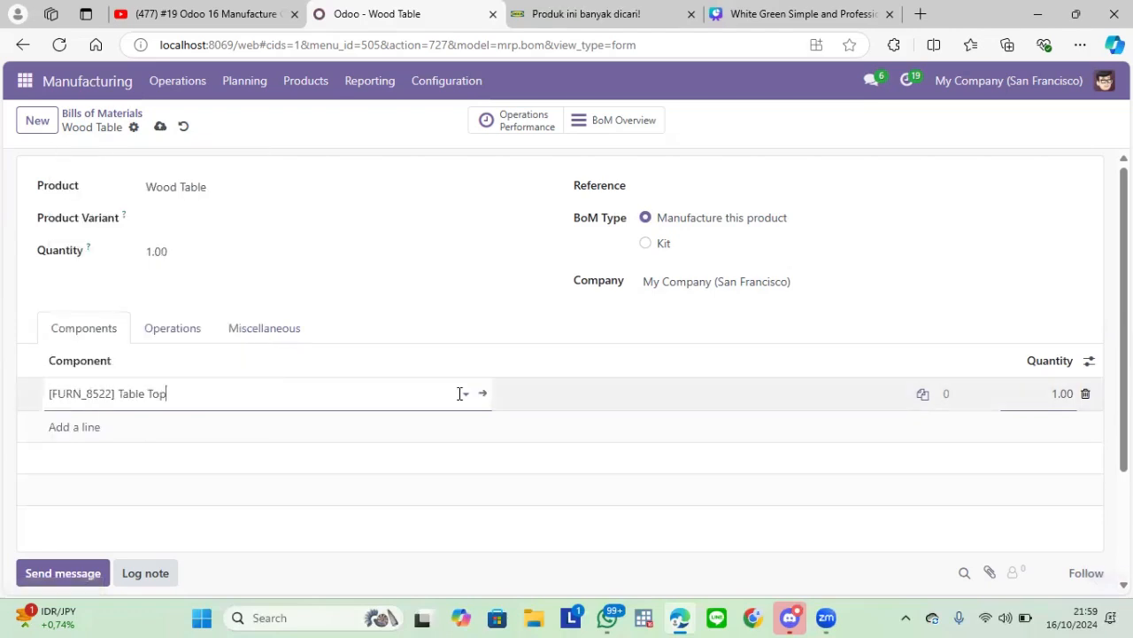
click(559, 434)
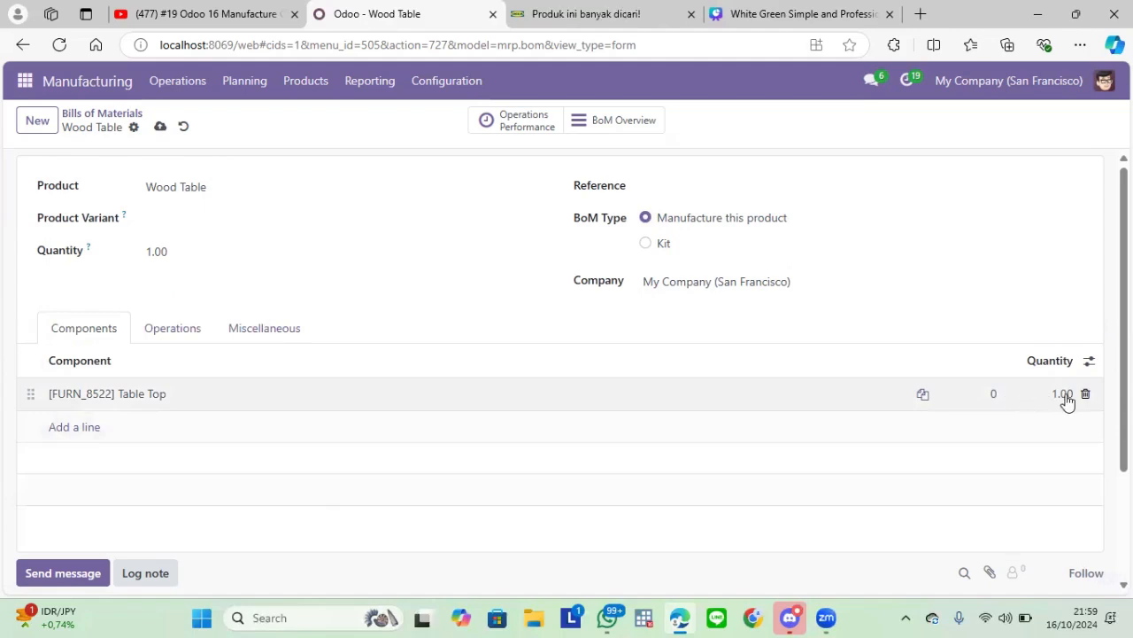
click(1065, 397)
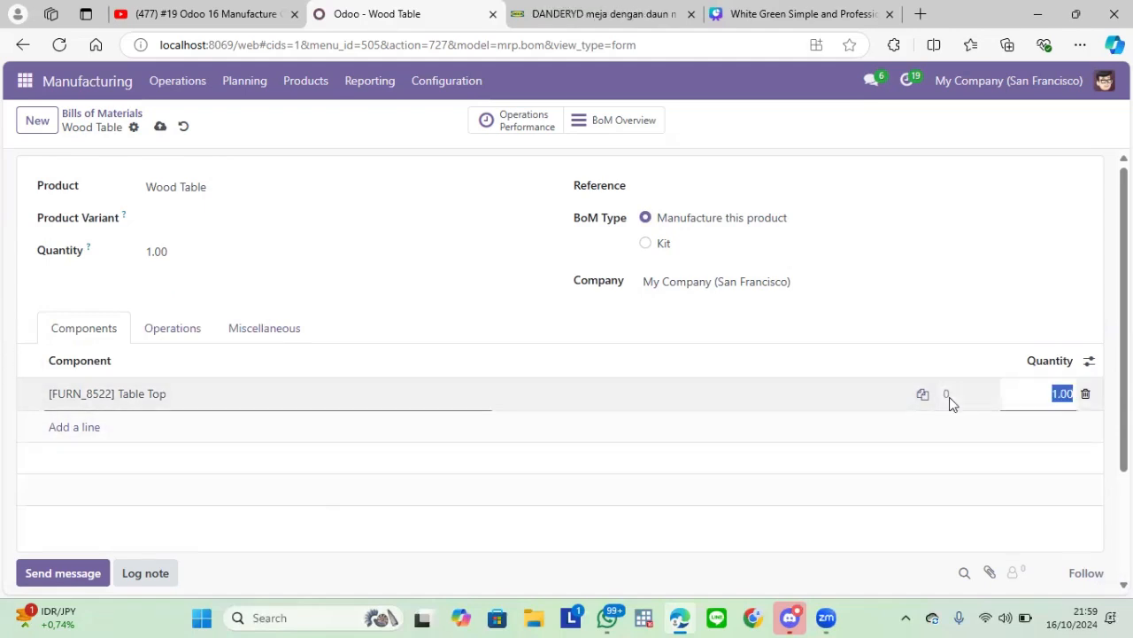
Add [FURN_2333] Table Leg as the second component with a quantity of 4
click(78, 428)
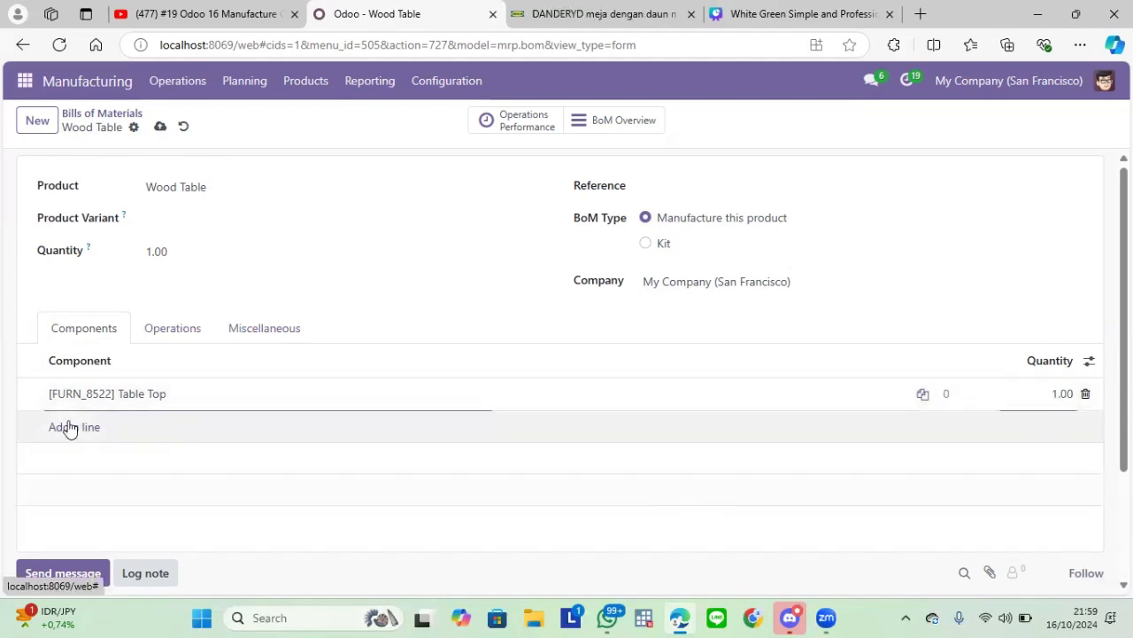
text(tab)
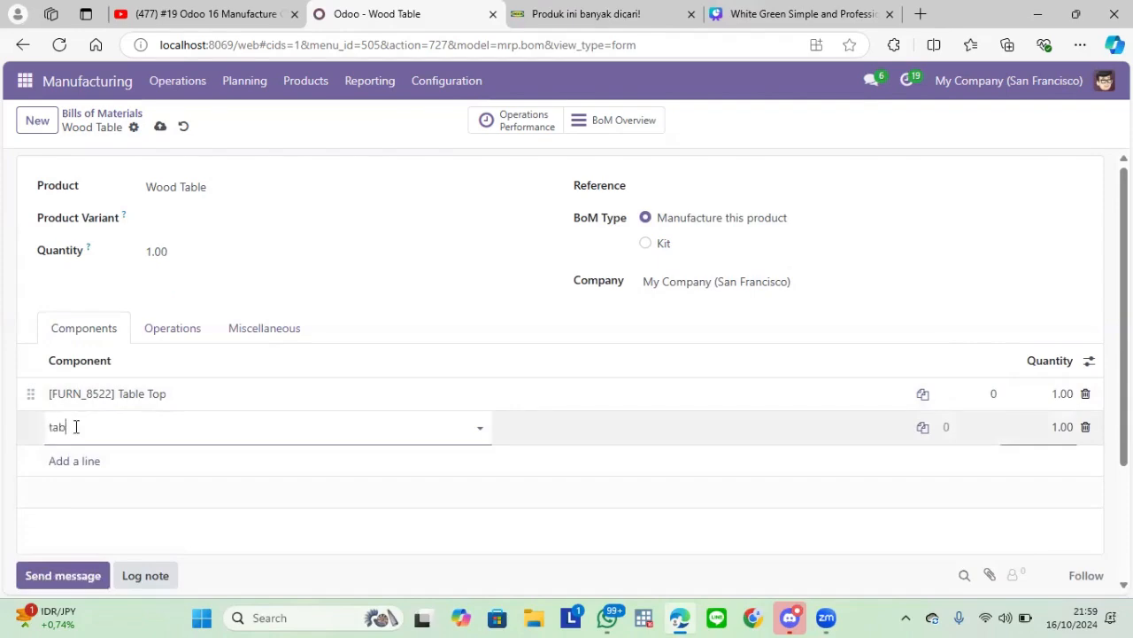
text(le)
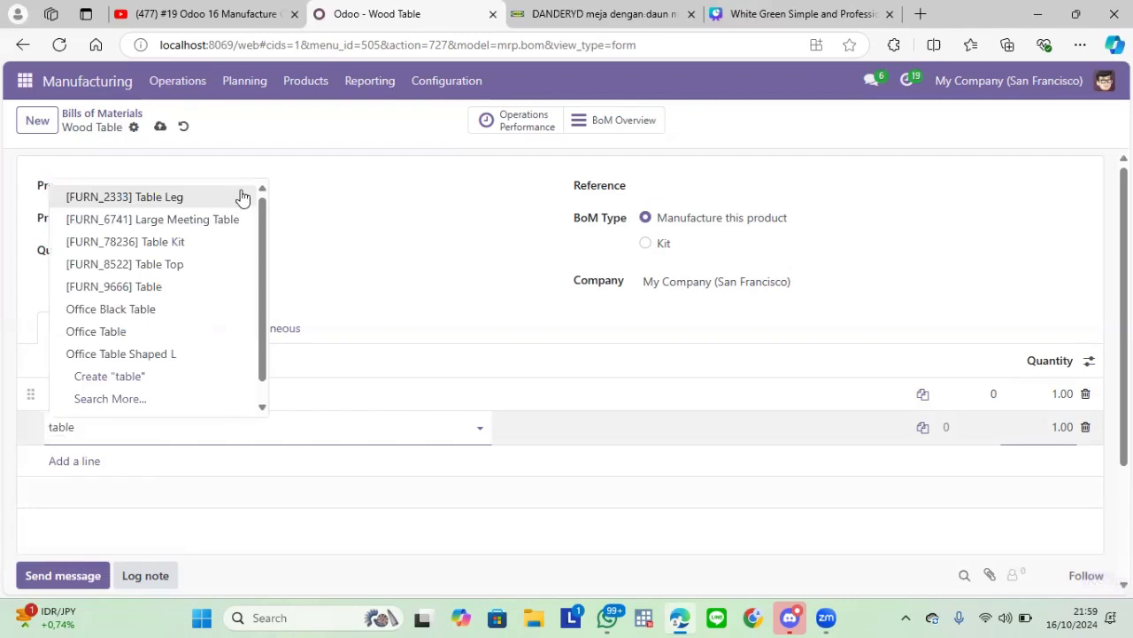
click(241, 197)
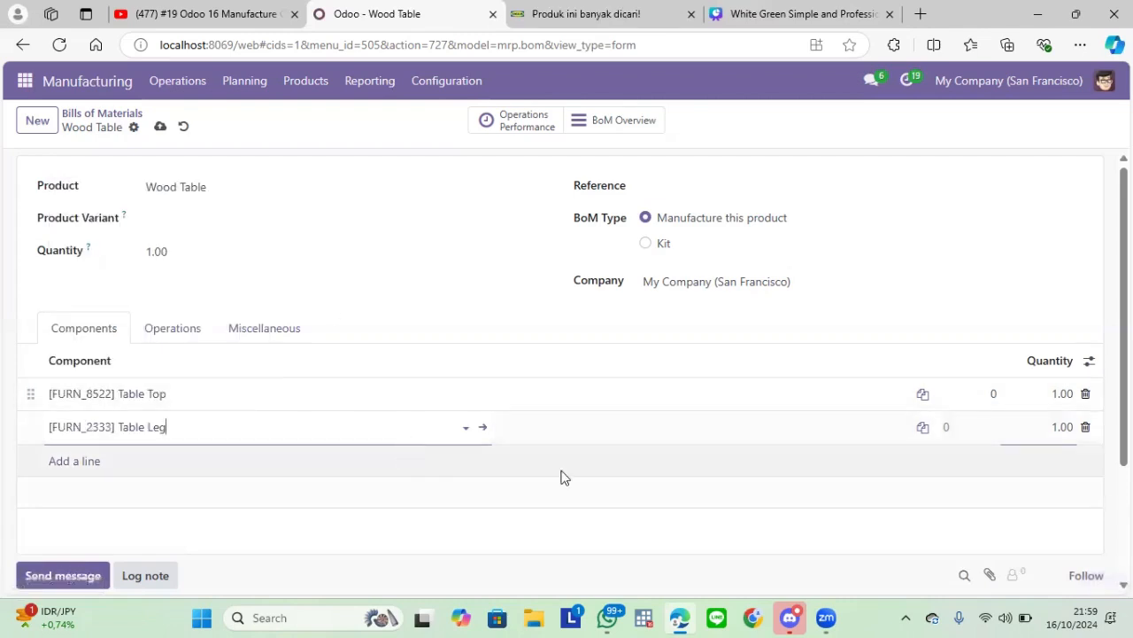
click(1065, 428)
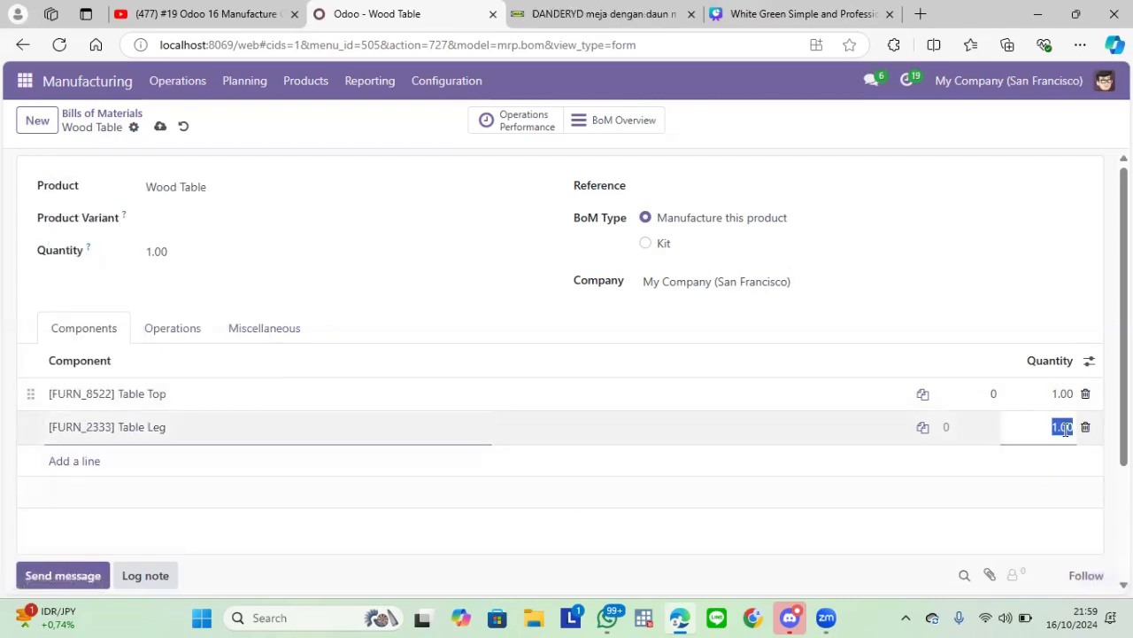
text(4)
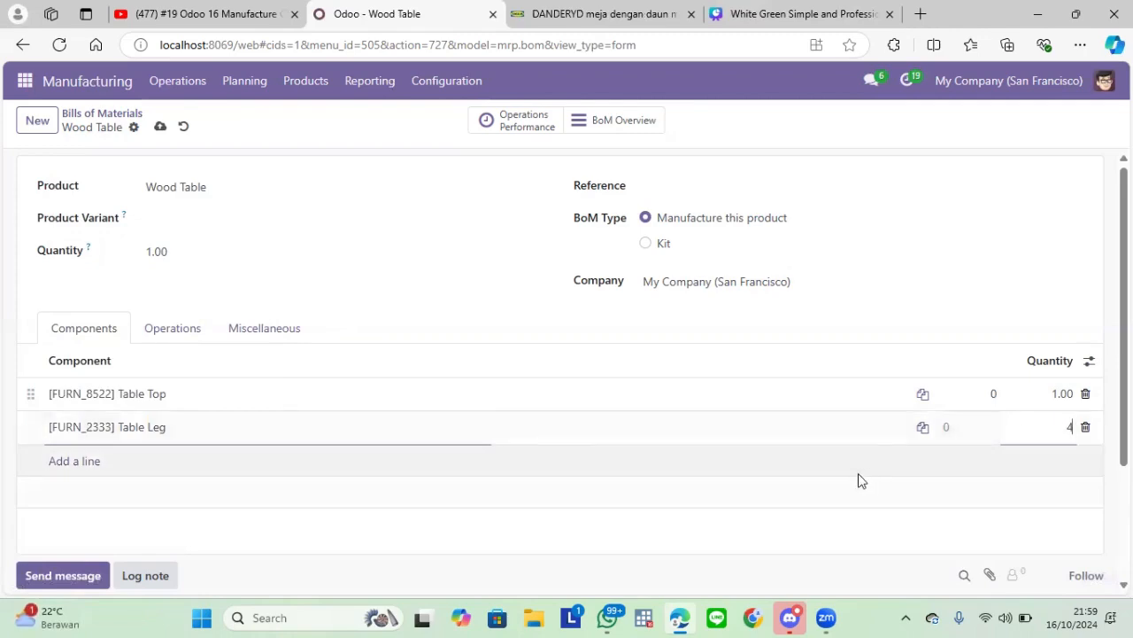
click(856, 473)
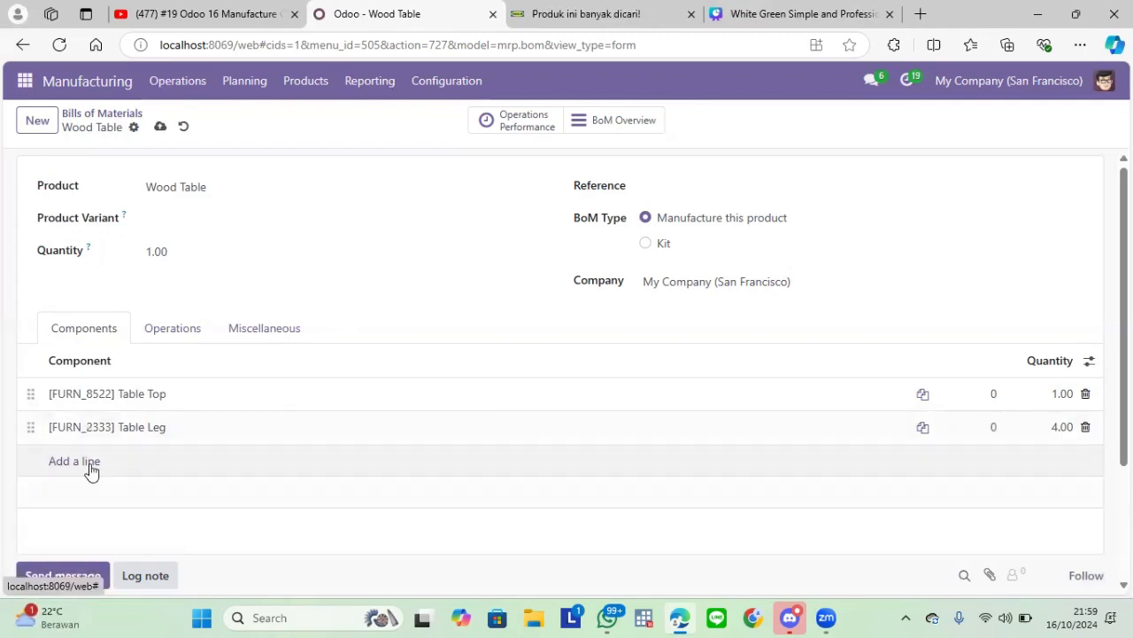
Add [CONS_25630] Screw as the third component with a quantity of 8
click(91, 471)
text(sc)
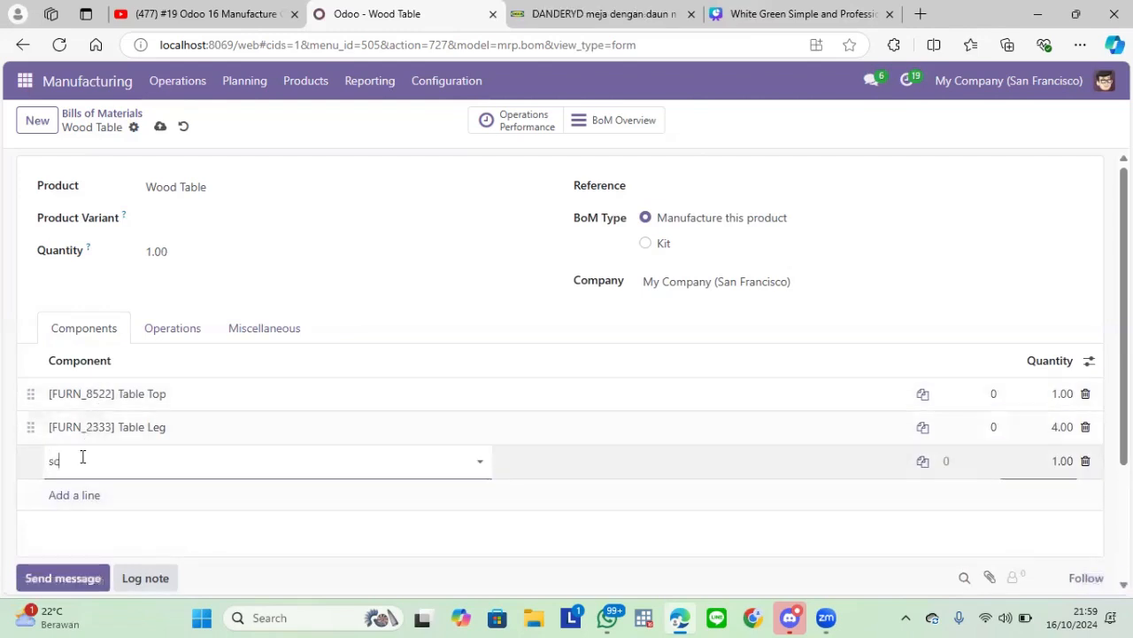
text(rew)
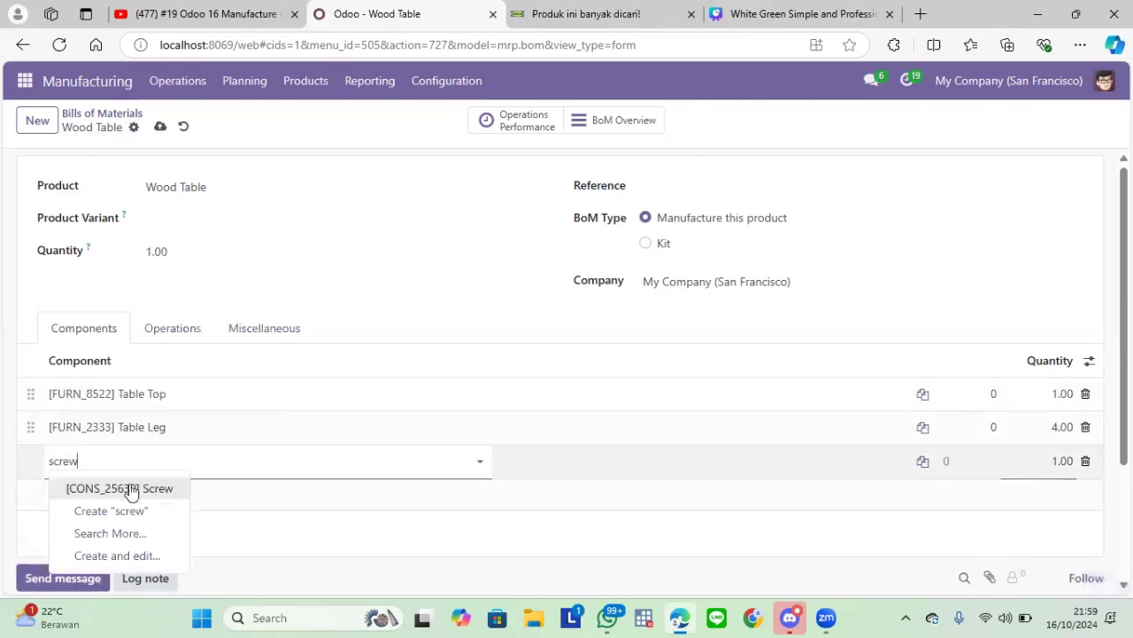
click(132, 511)
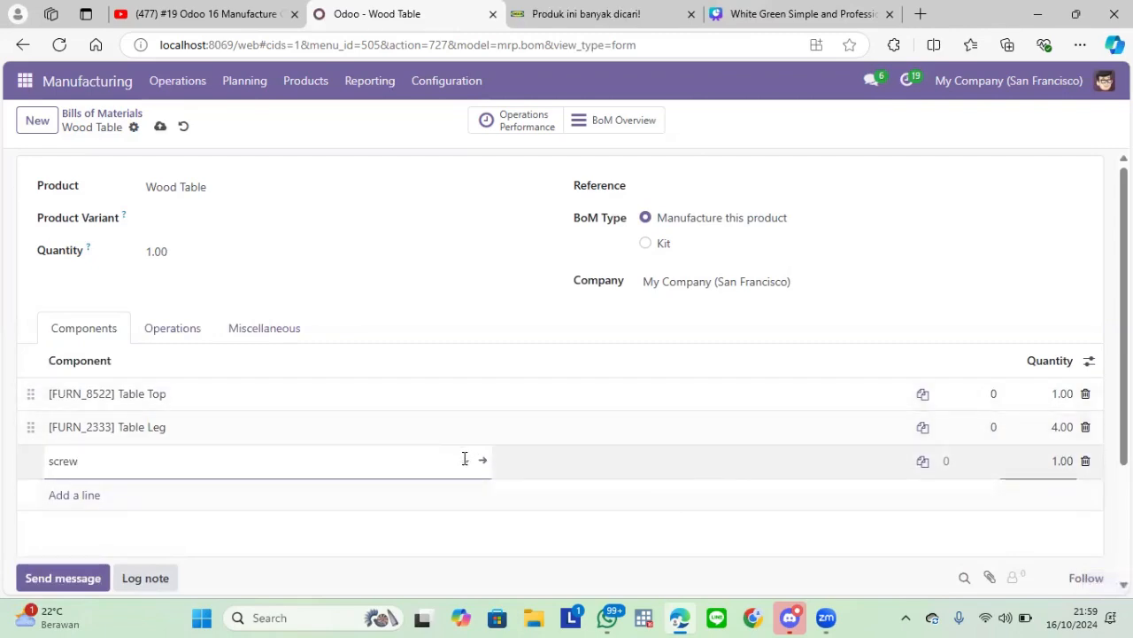
click(464, 459)
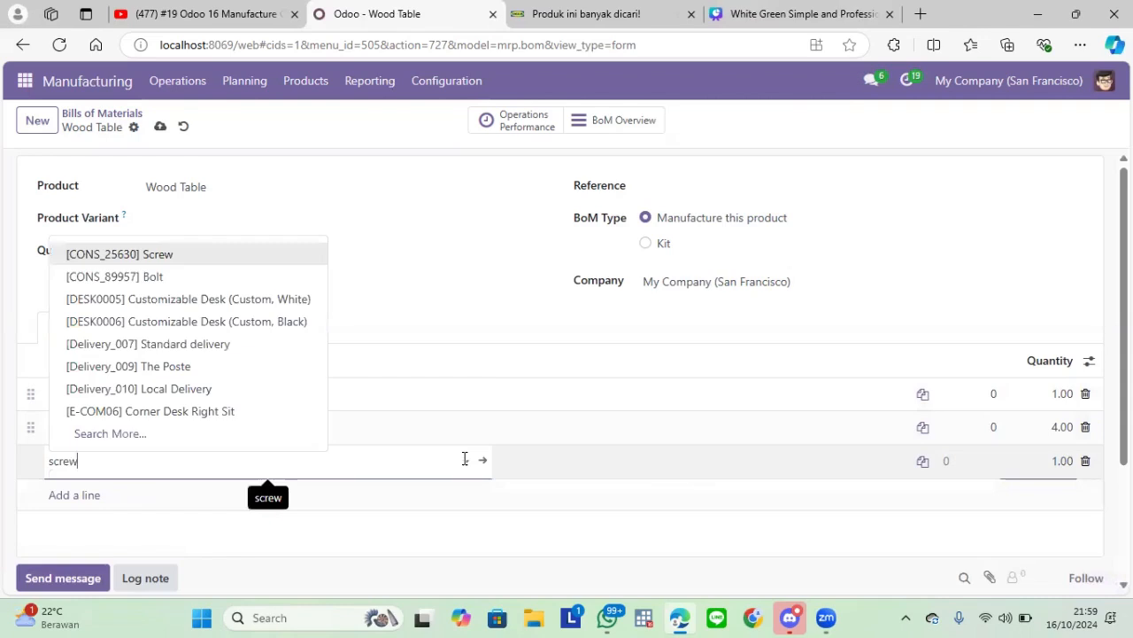
click(154, 262)
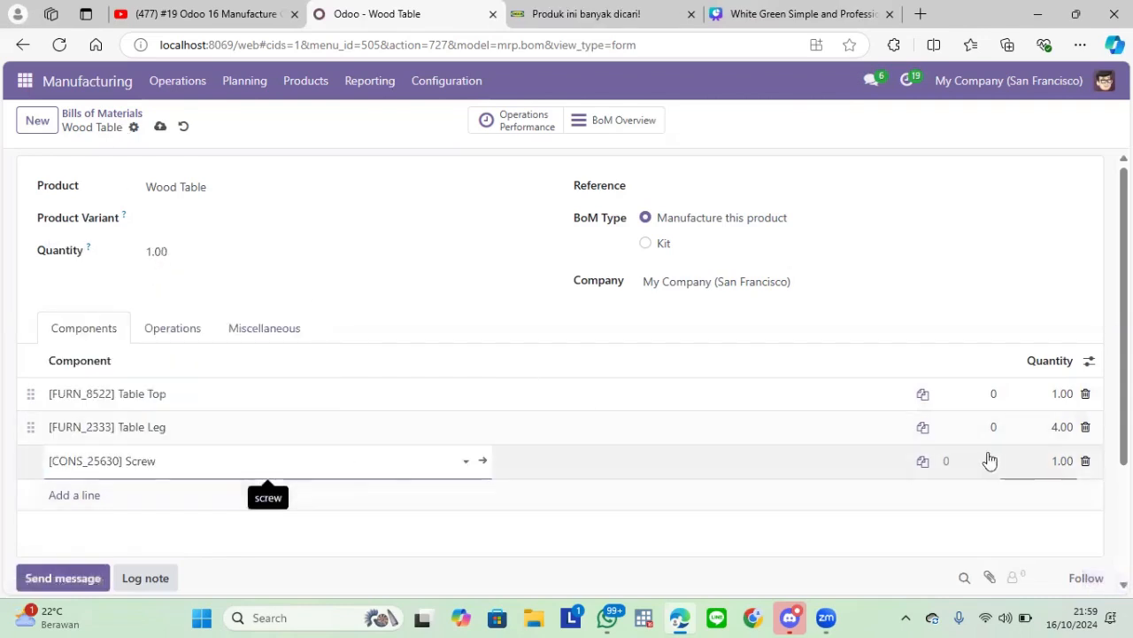
click(1068, 461)
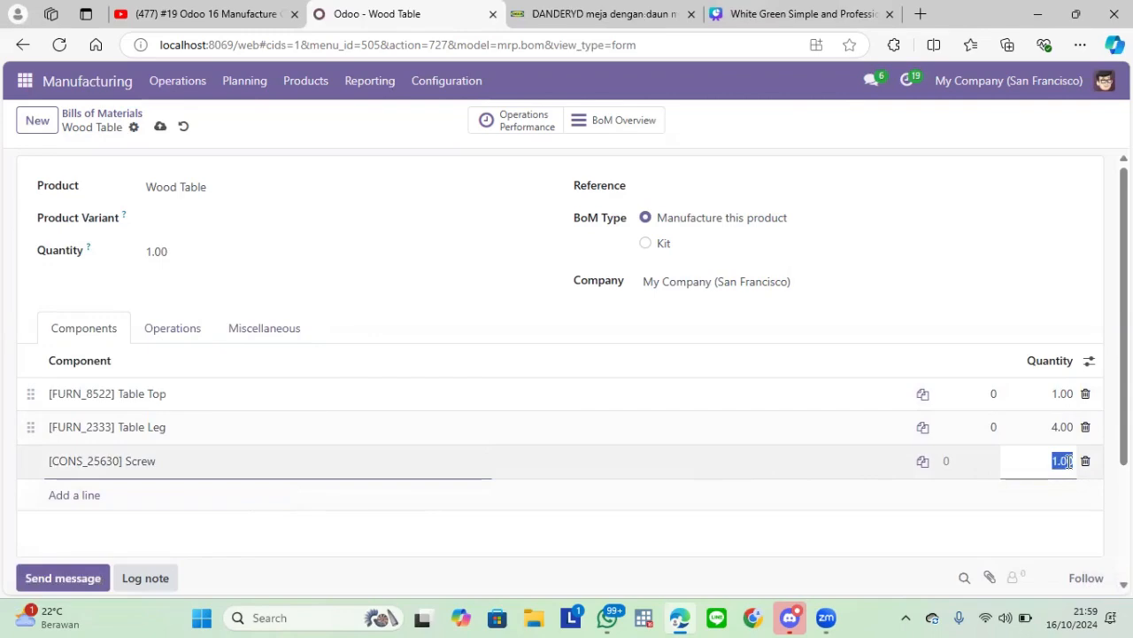
key(BackSpace)
text(8)
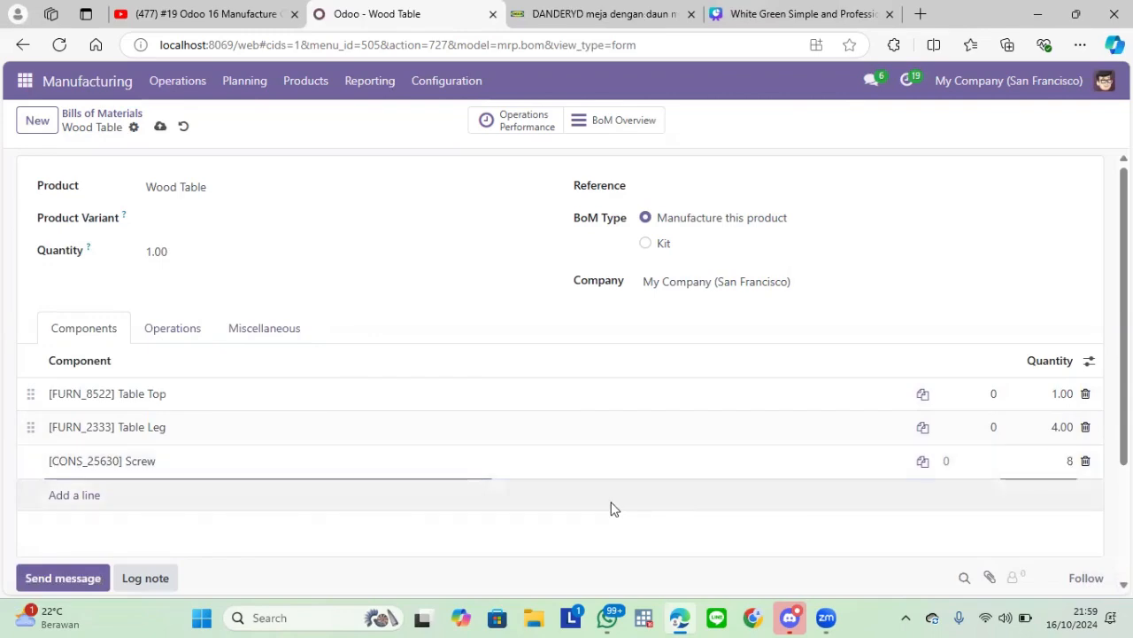
Add [CONS_89957] Bolt as the fourth component with a quantity of 8
click(77, 494)
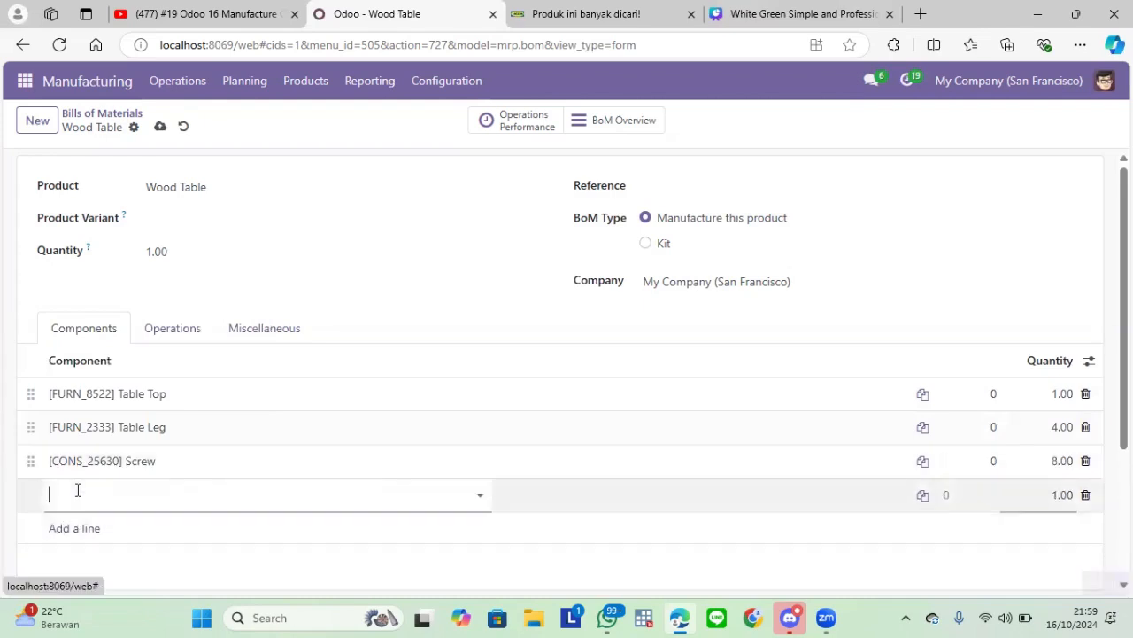
text(bolt)
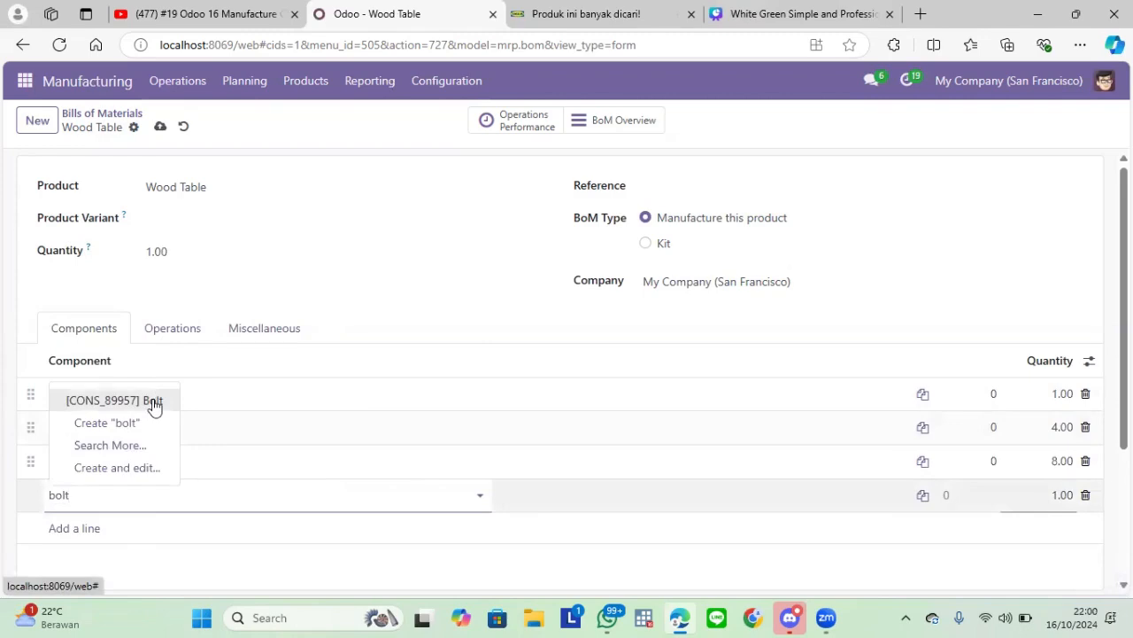
click(153, 403)
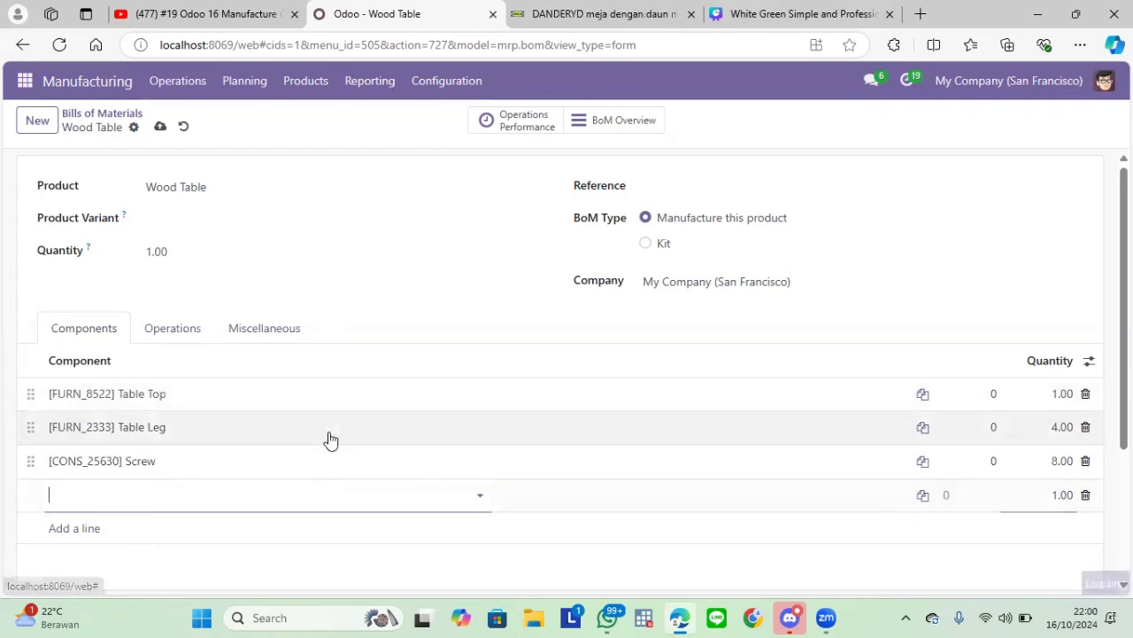
click(1067, 496)
key(BackSpace)
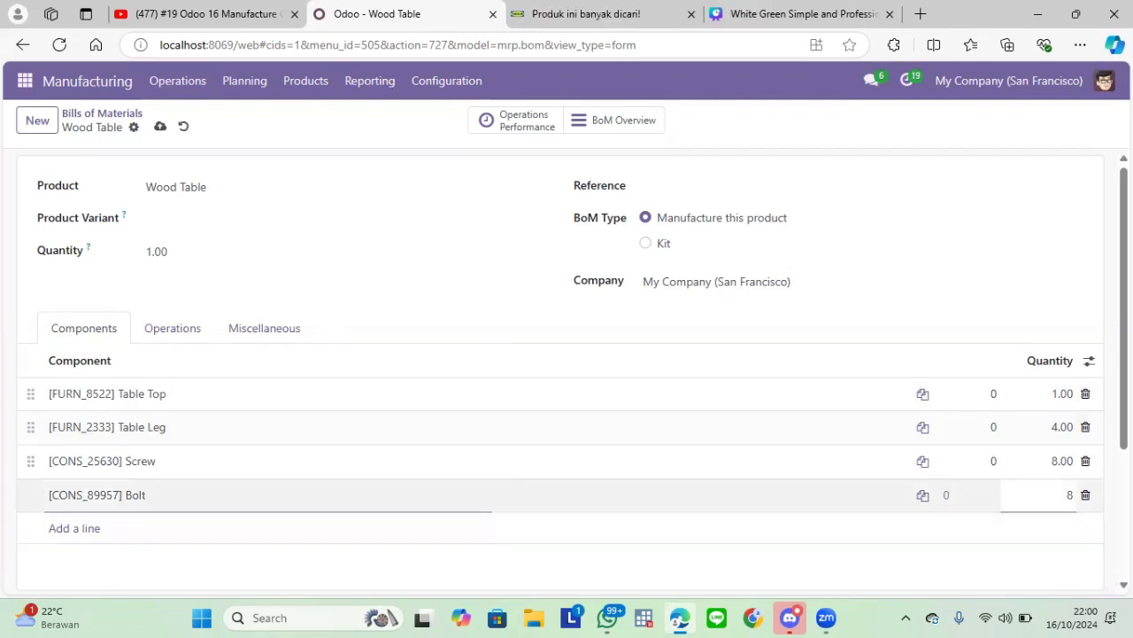
click(1091, 310)
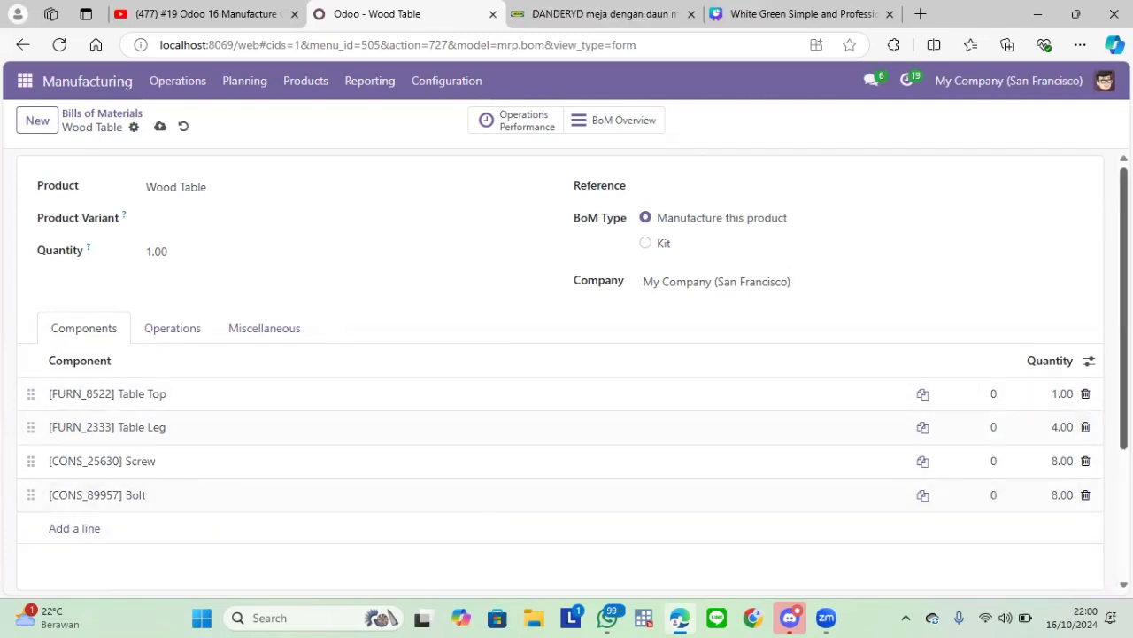
Add [FURN_9111] Ply Veneer as the fifth component of the Wood Table with a quantity of 1.00
scroll(734, 377, down, 2)
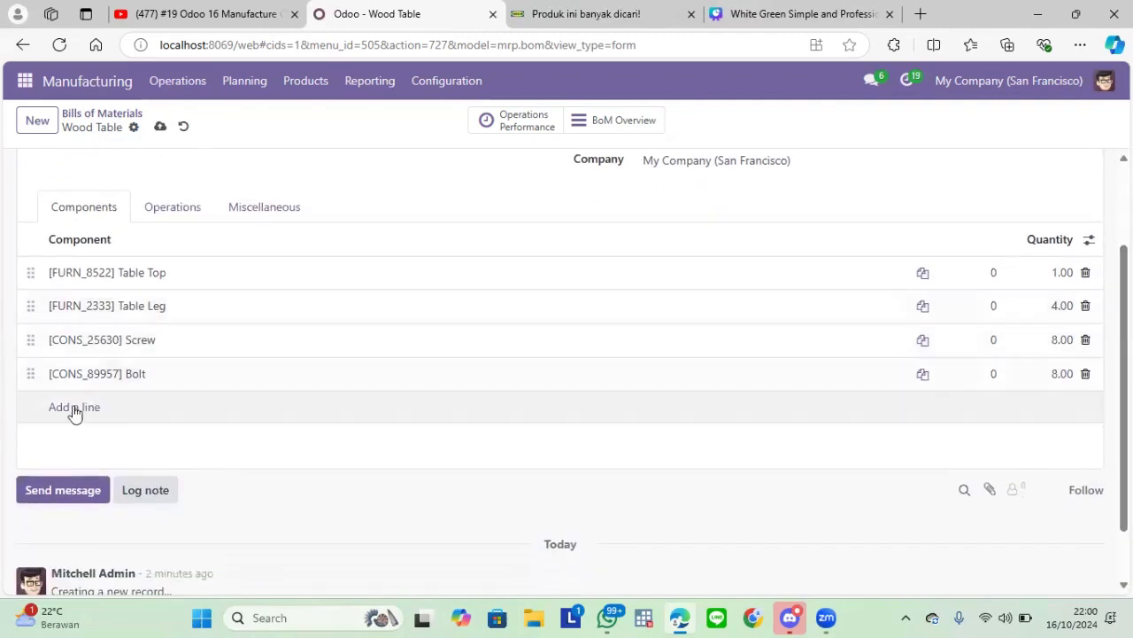
click(72, 409)
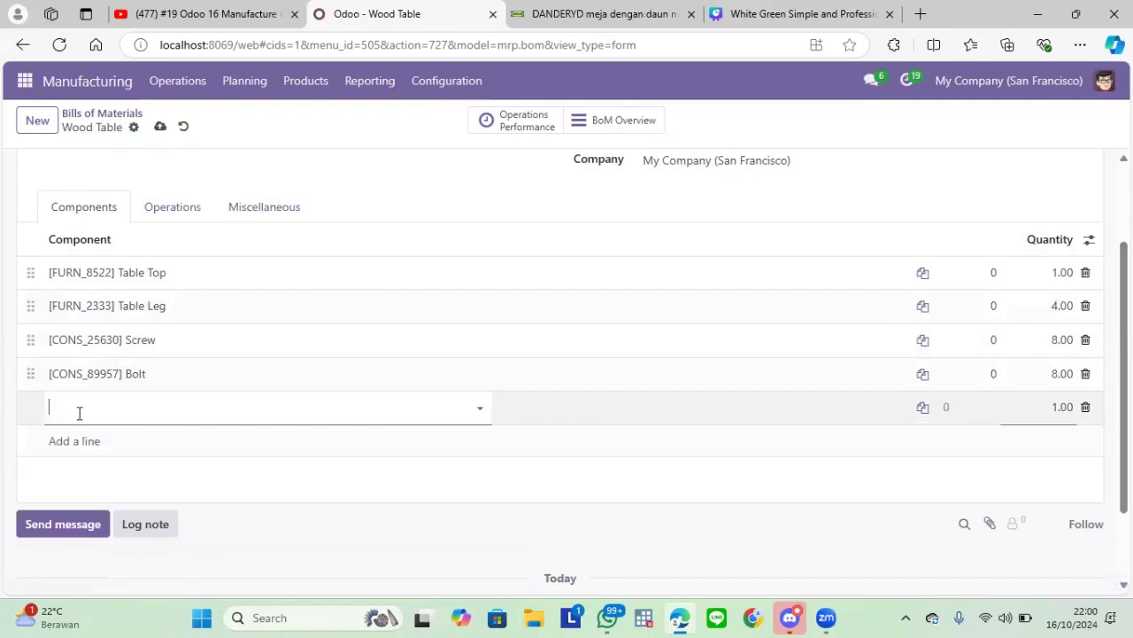
click(79, 412)
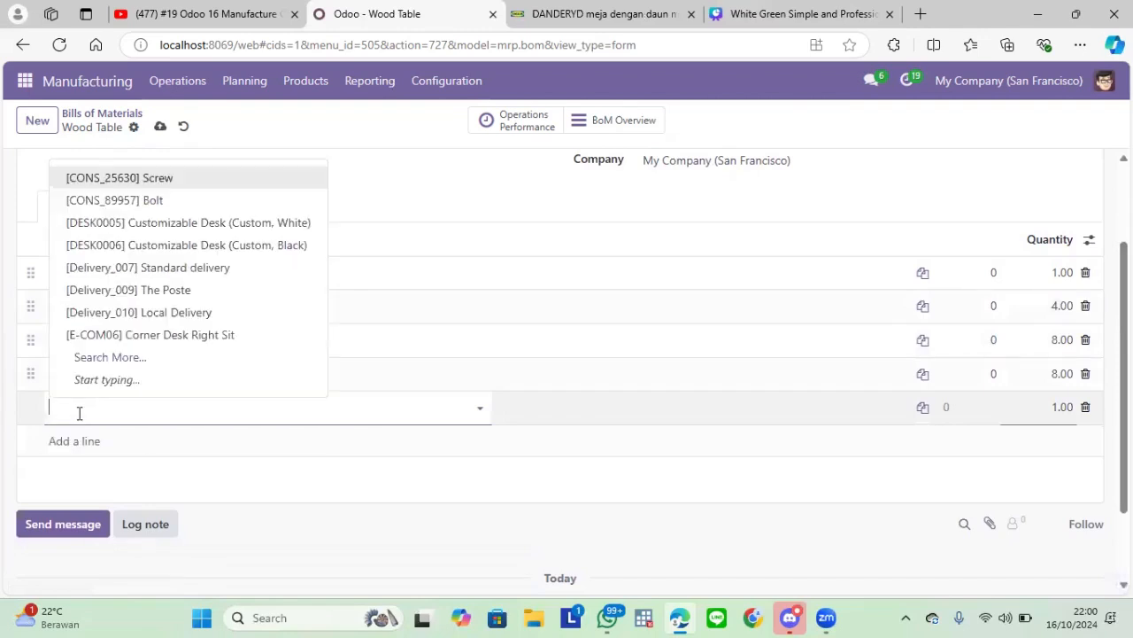
text(ven)
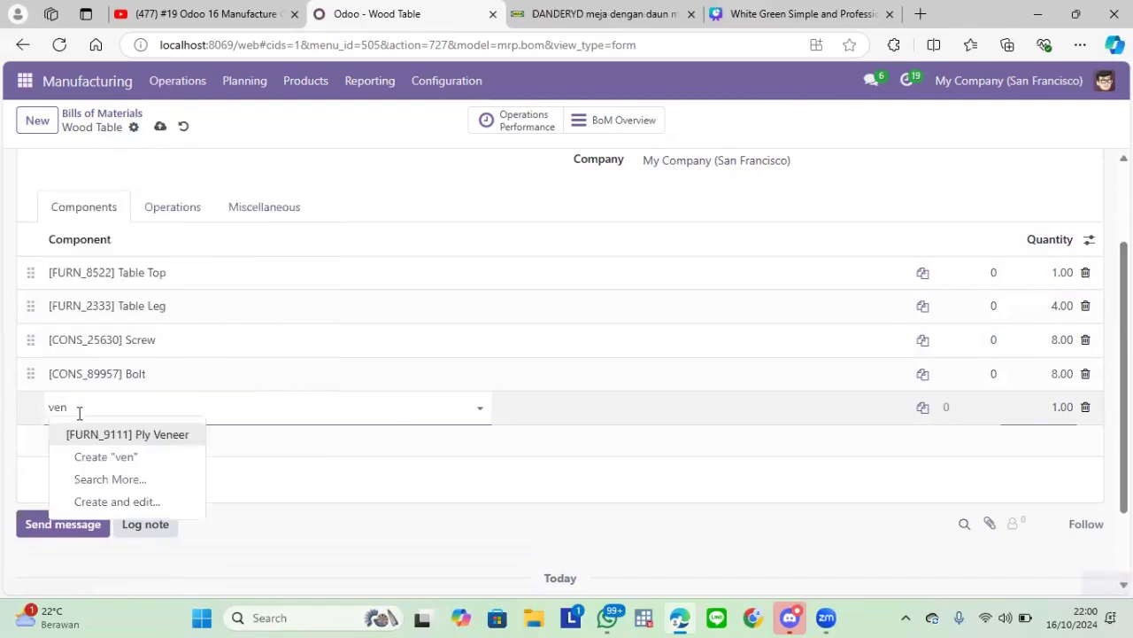
text(e)
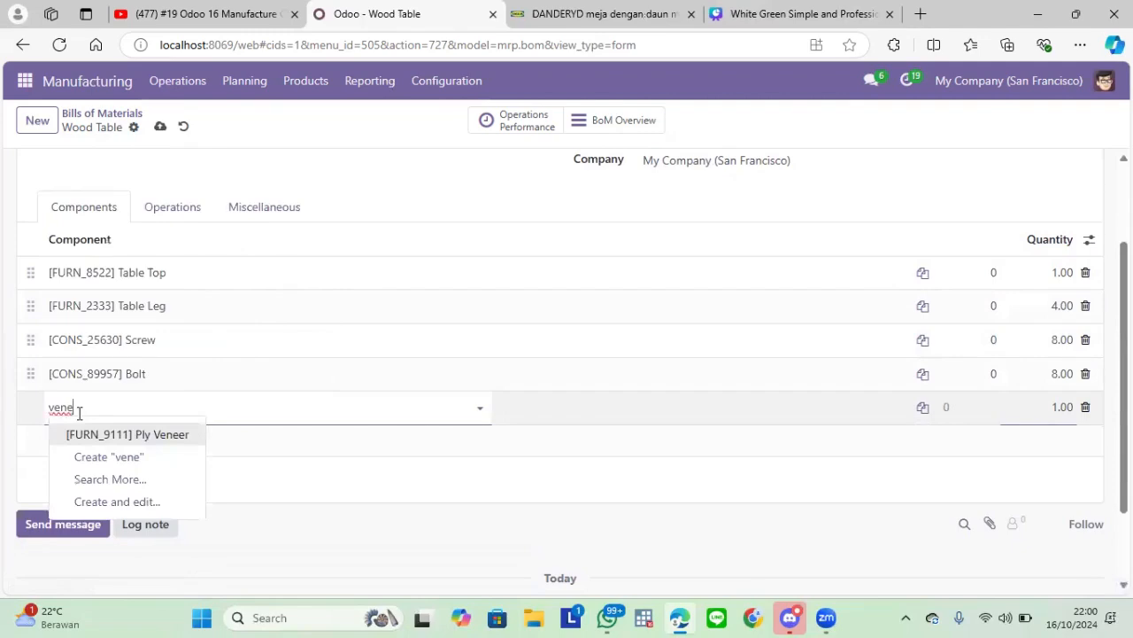
click(156, 434)
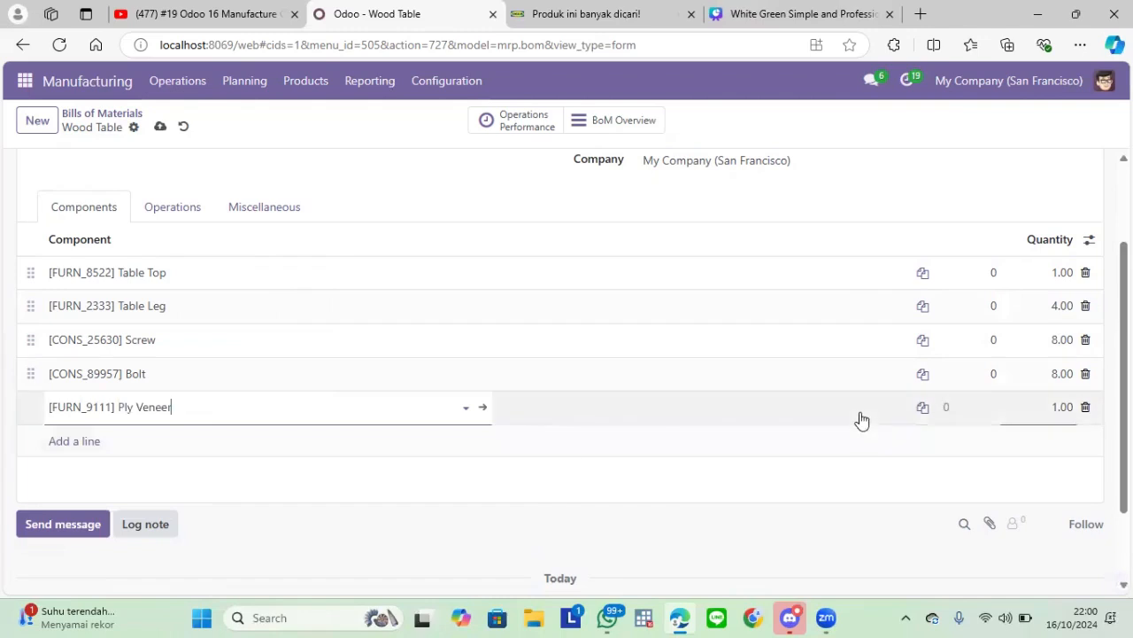
click(771, 445)
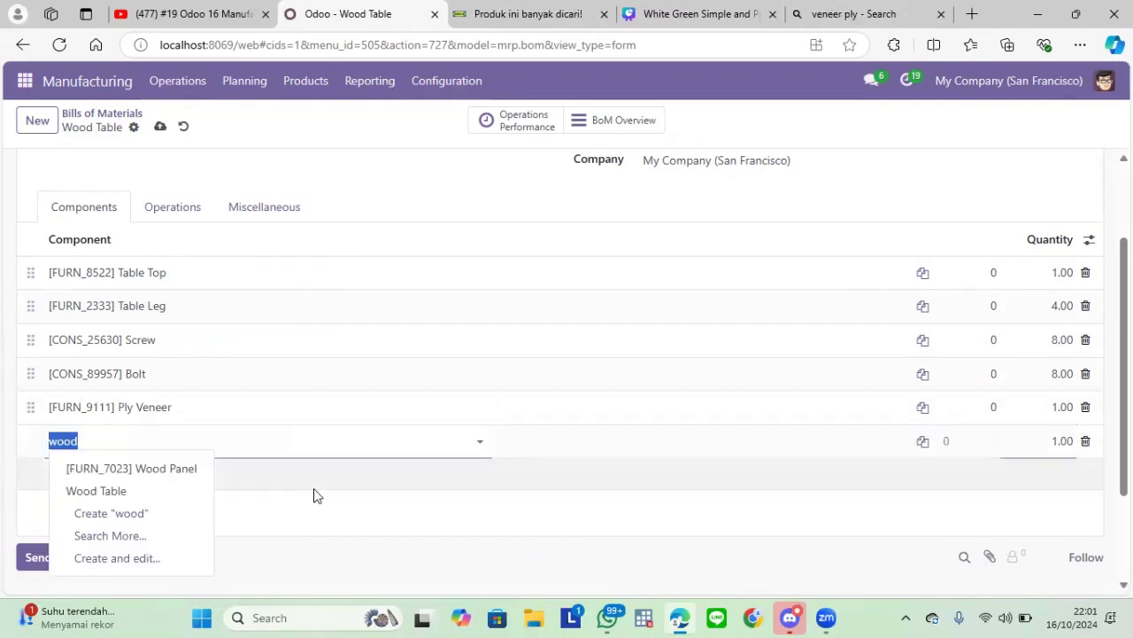
Discard the unfinished "wood" component line and save the Wood Table bill of materials
key(Escape)
key(Escape)
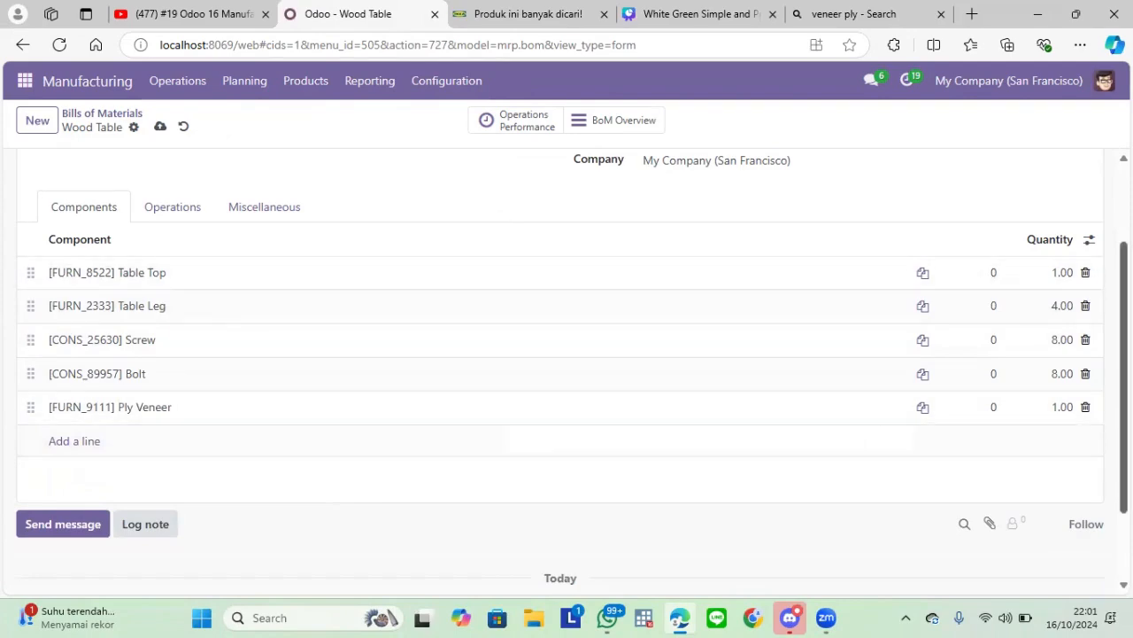
scroll(1098, 327, up, 1)
scroll(1098, 328, down, 3)
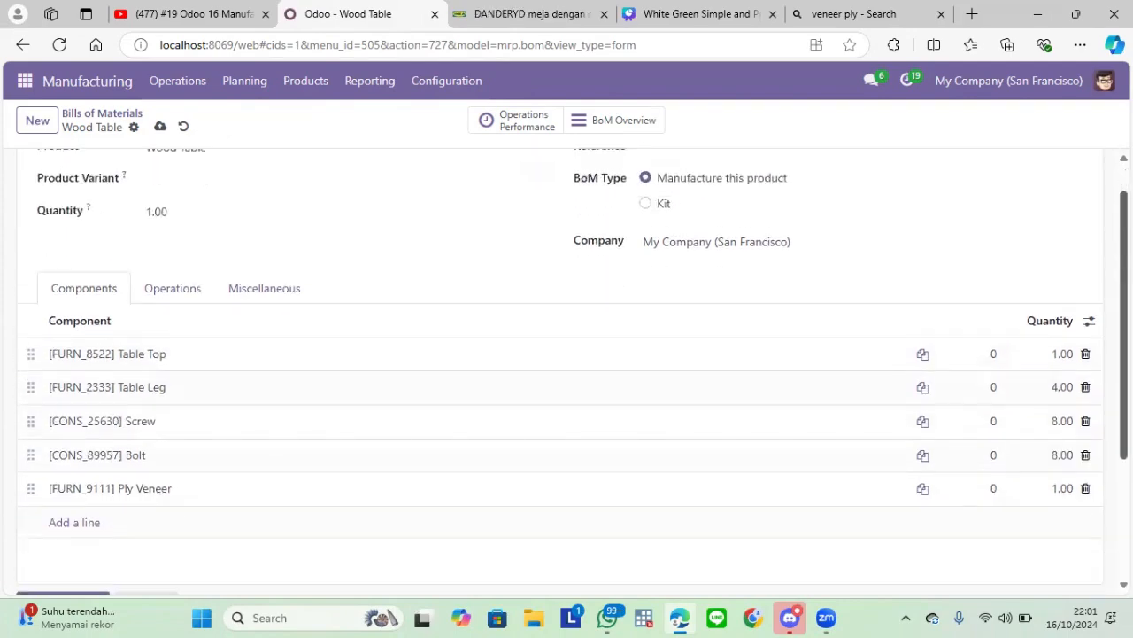
scroll(1099, 328, up, 3)
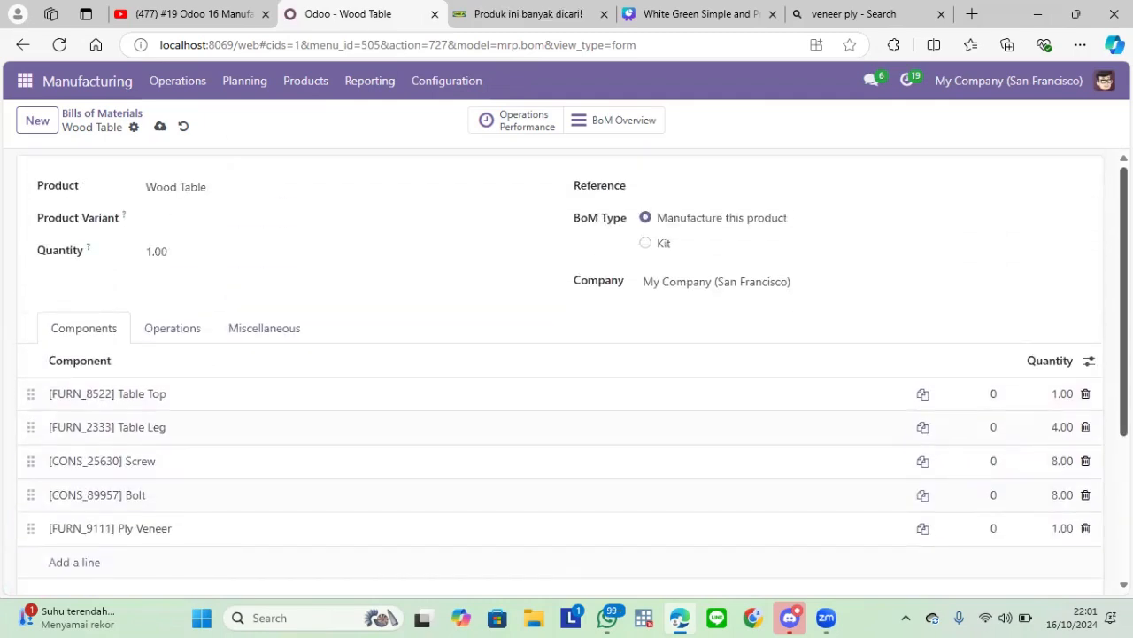
scroll(1099, 329, down, 1)
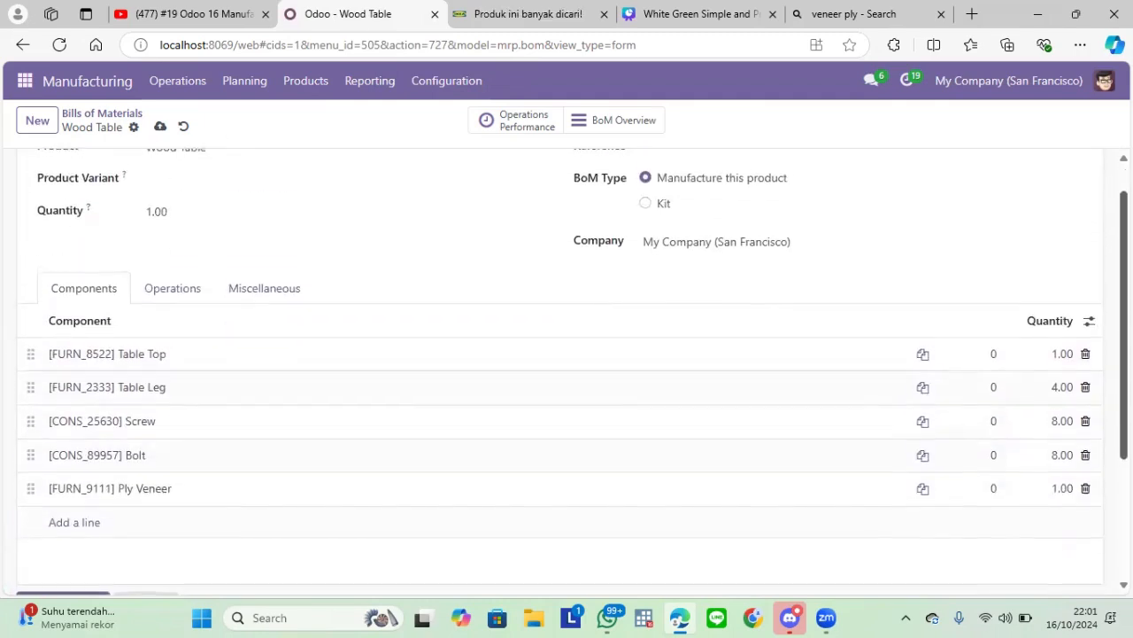
click(160, 129)
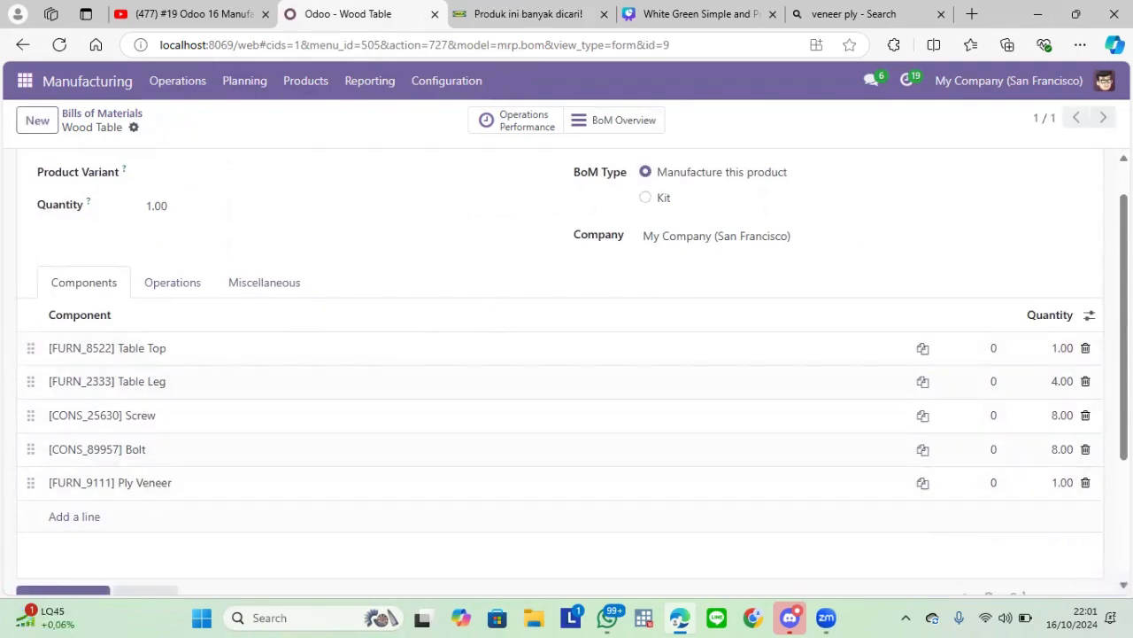
Return to the bills of materials list and reopen the Wood Table entry to review its components
scroll(567, 372, down, 2)
scroll(567, 372, up, 3)
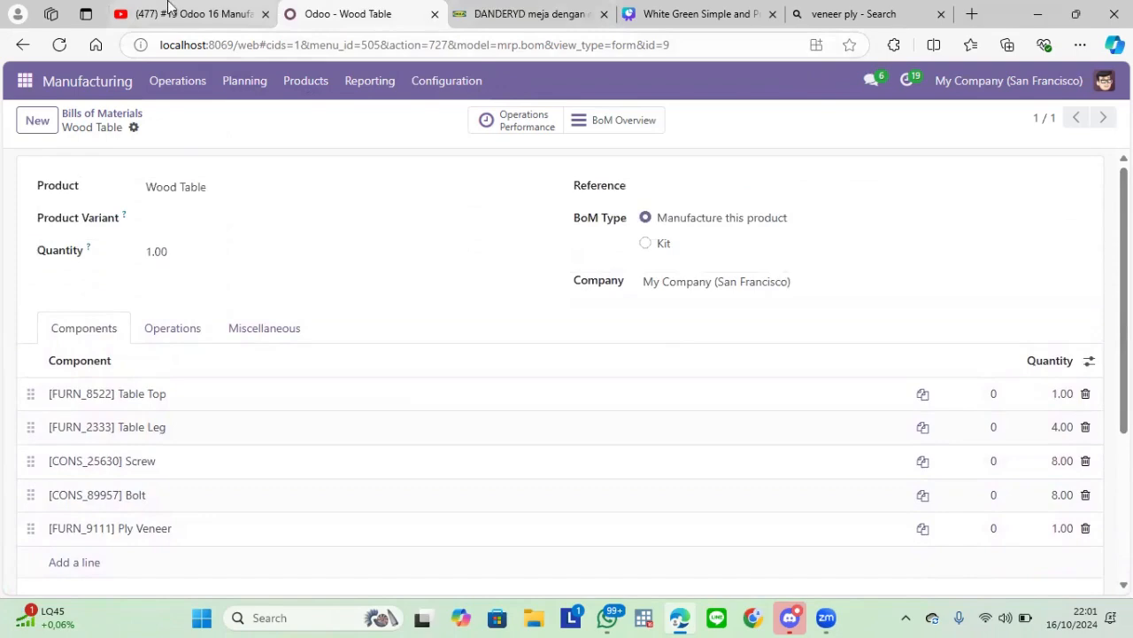
click(99, 112)
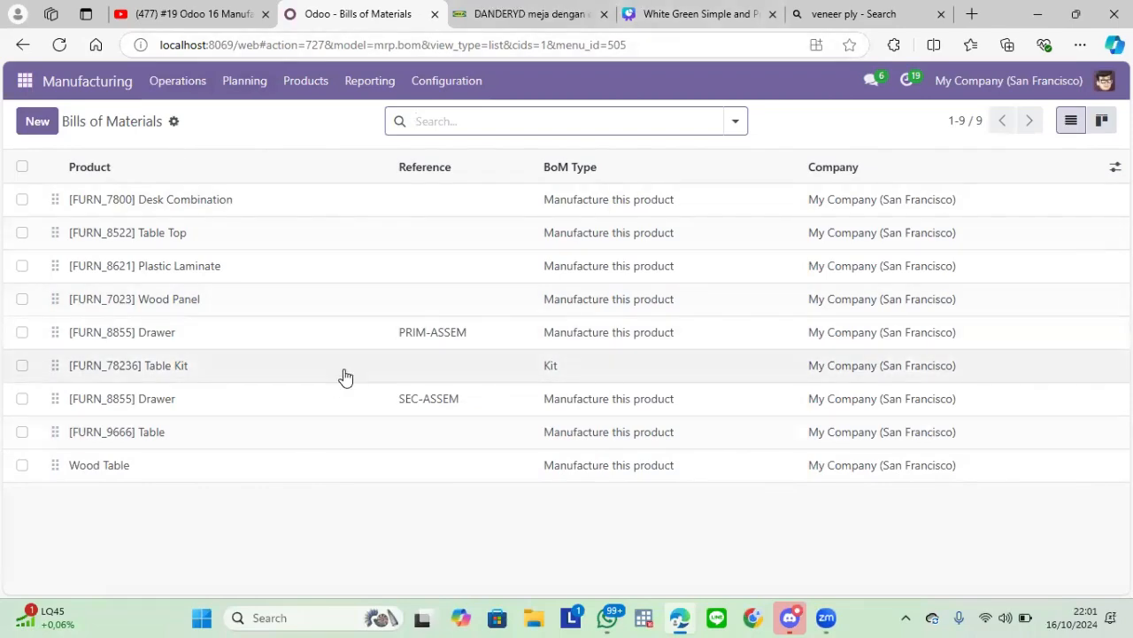
click(220, 476)
click(220, 475)
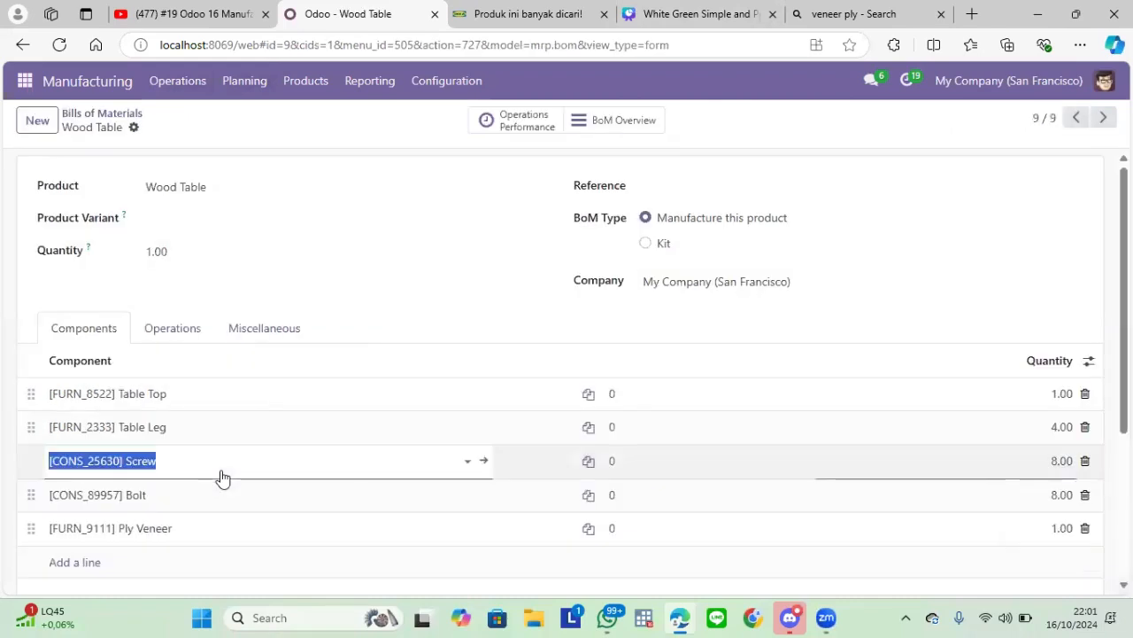
click(521, 307)
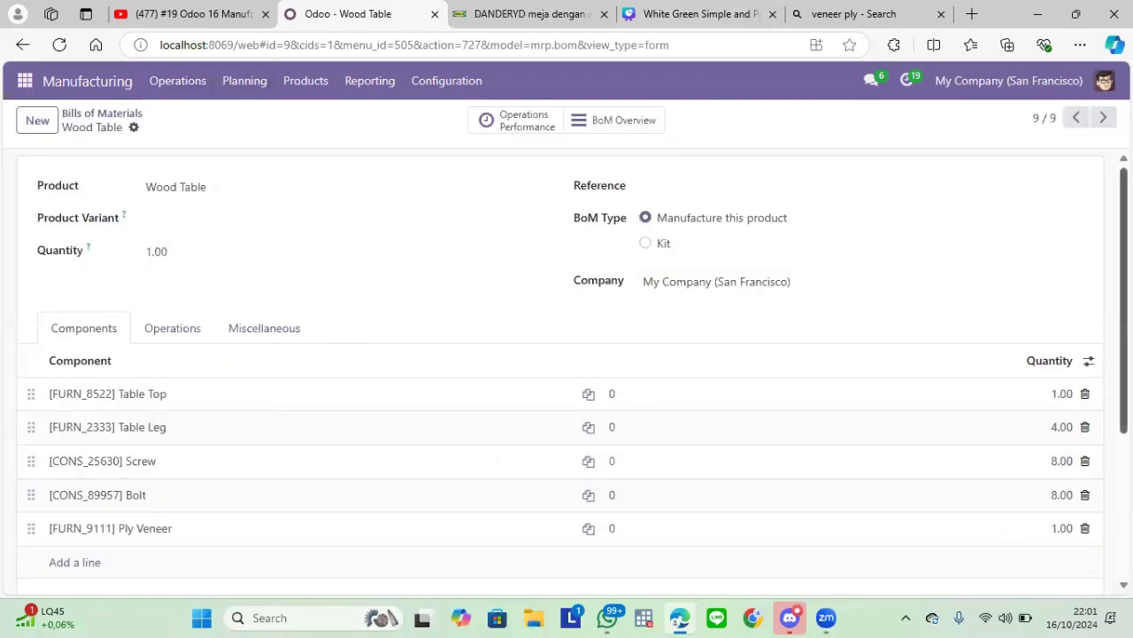
scroll(1123, 301, down, 2)
scroll(567, 375, up, 2)
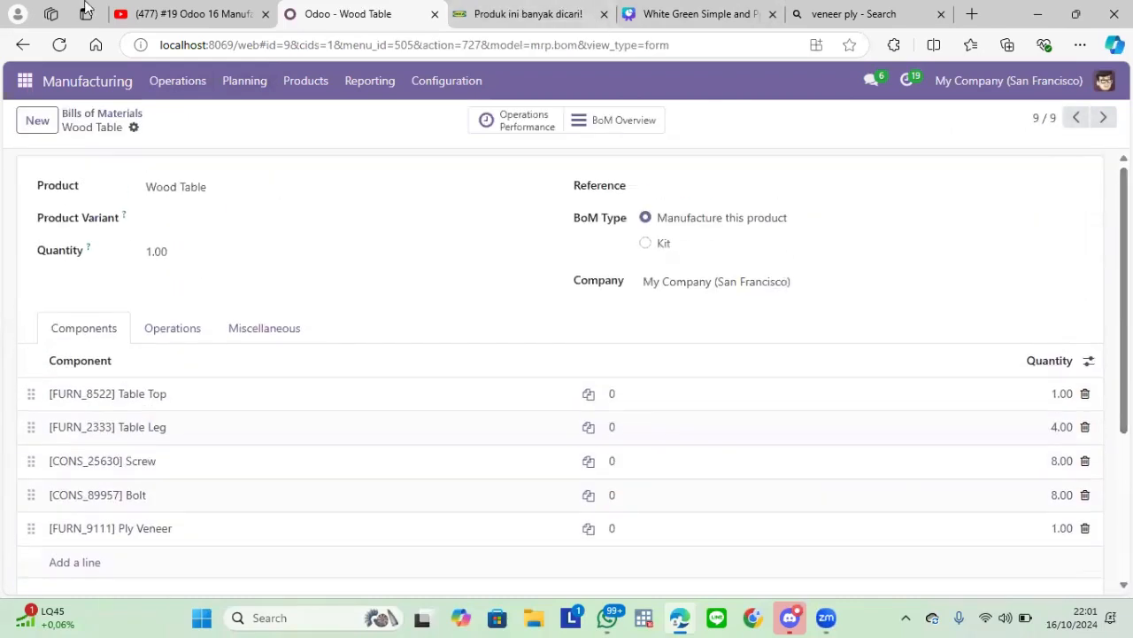
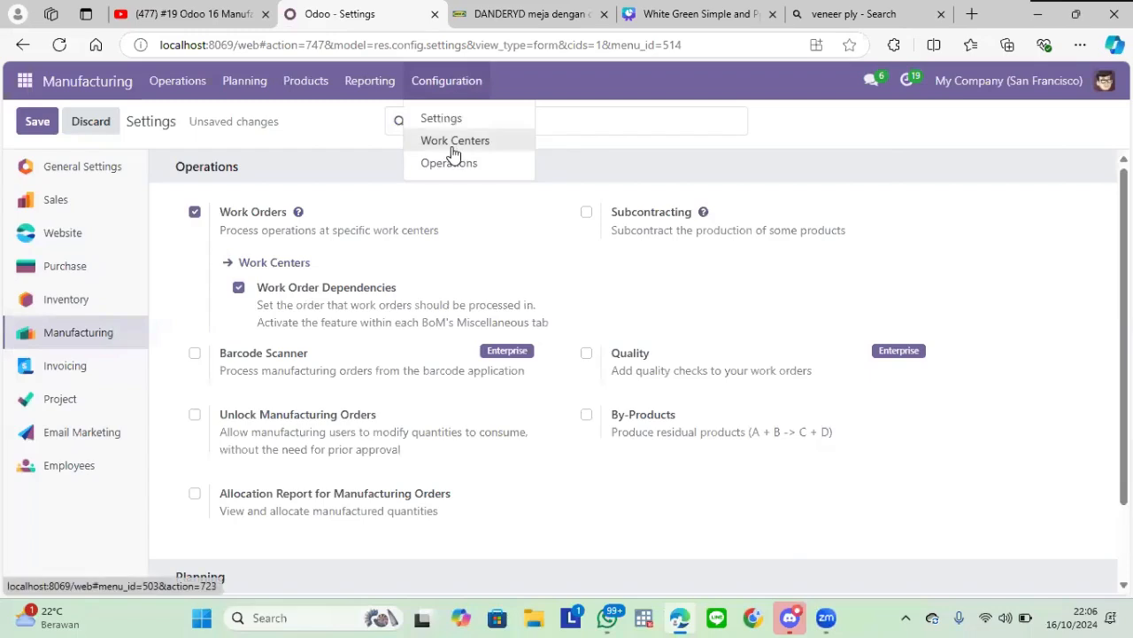
Save the pending Manufacturing settings changes and open the list of work centers
click(451, 146)
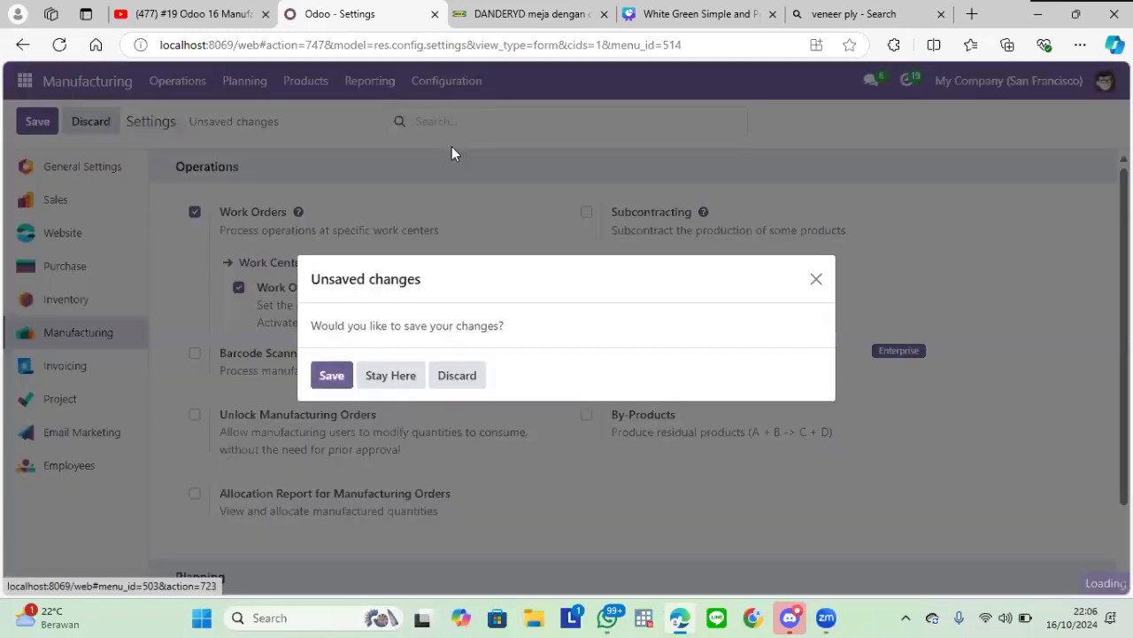
click(334, 375)
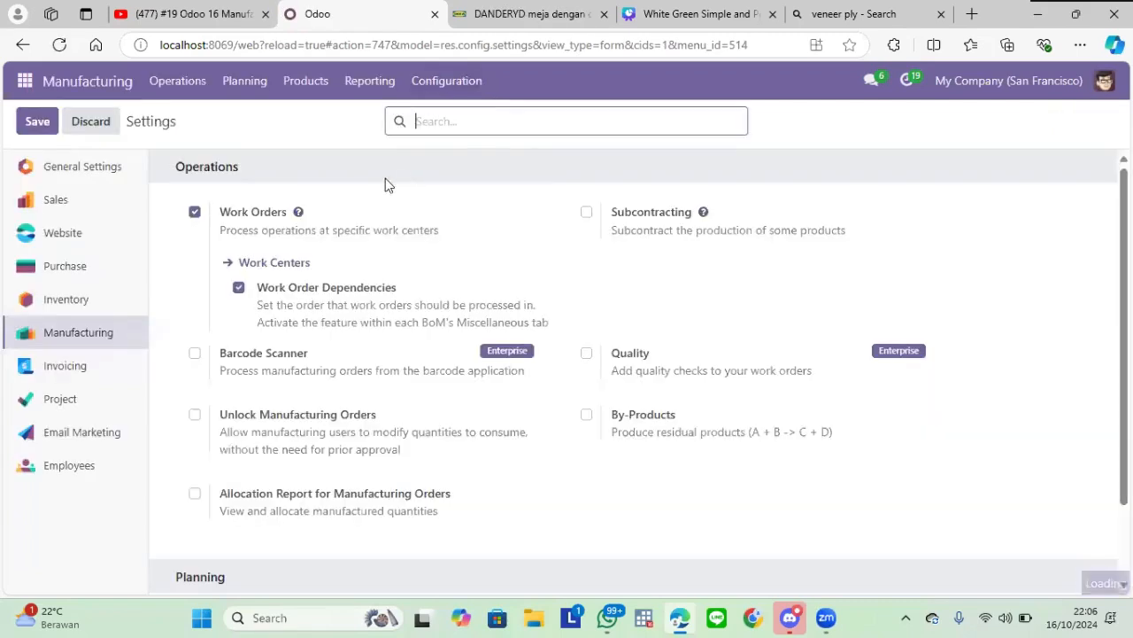
click(444, 80)
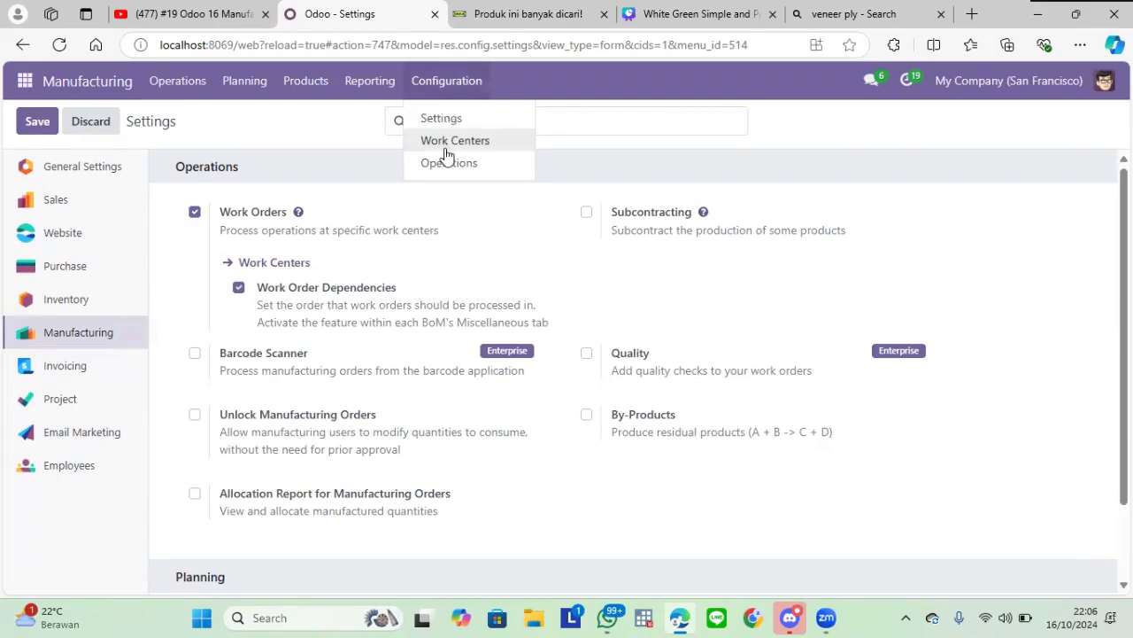
click(447, 145)
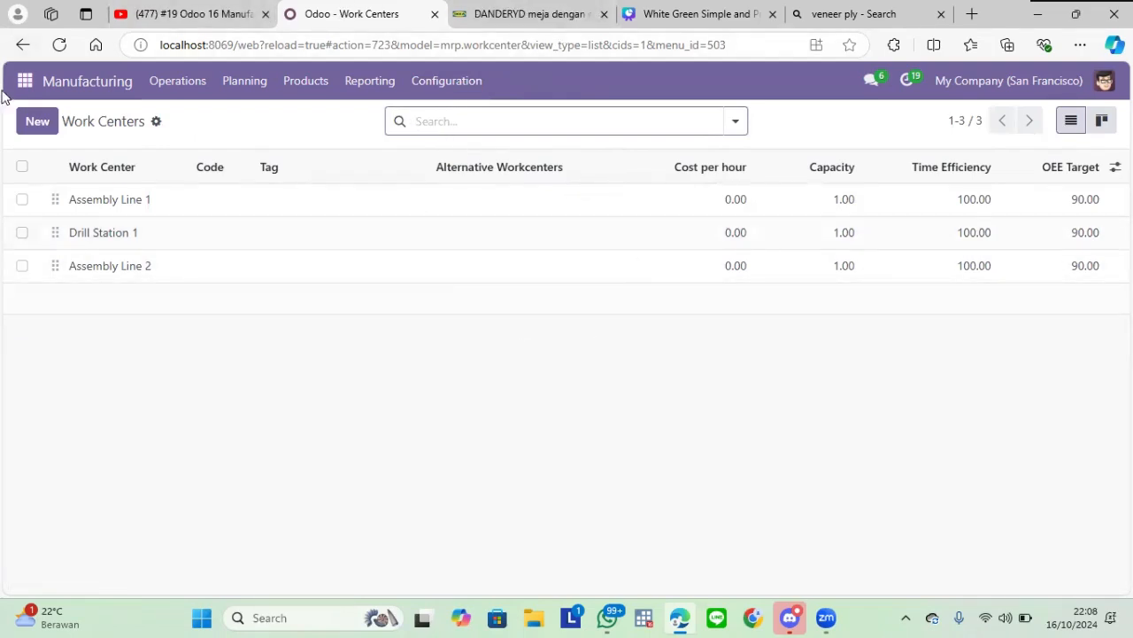
Create a new work center named Homedoki Drill
click(31, 128)
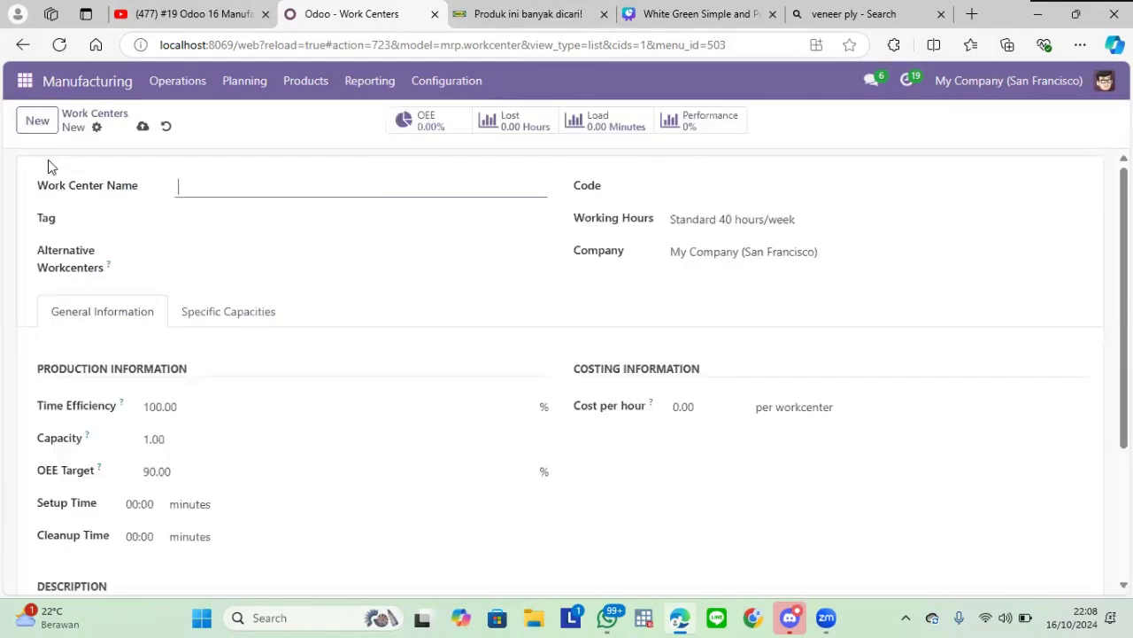
click(192, 186)
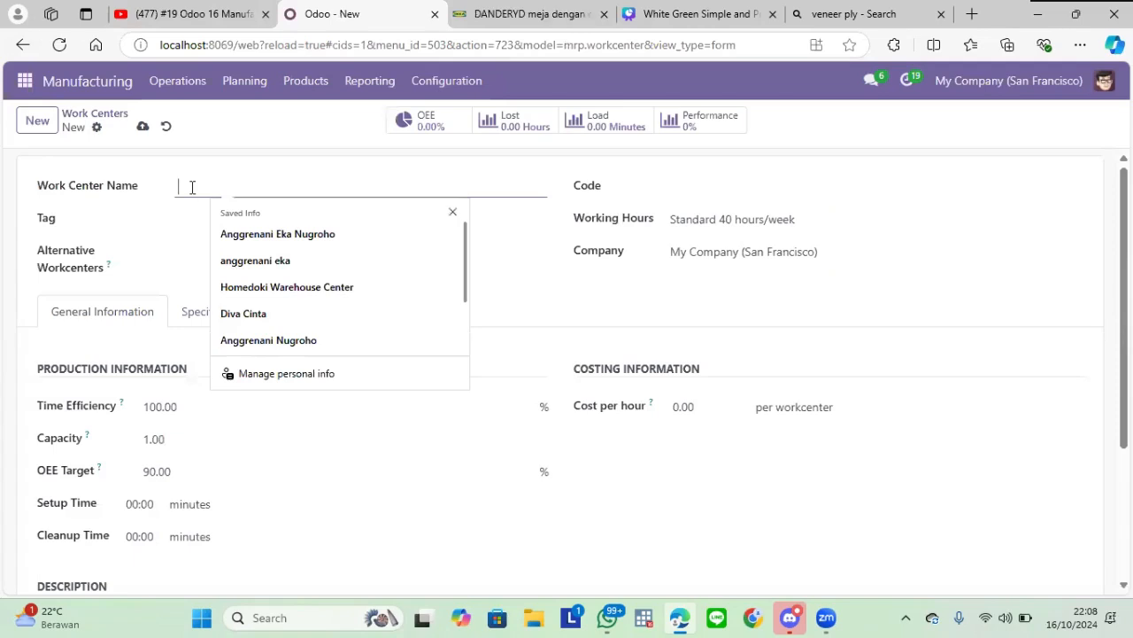
text(Ho)
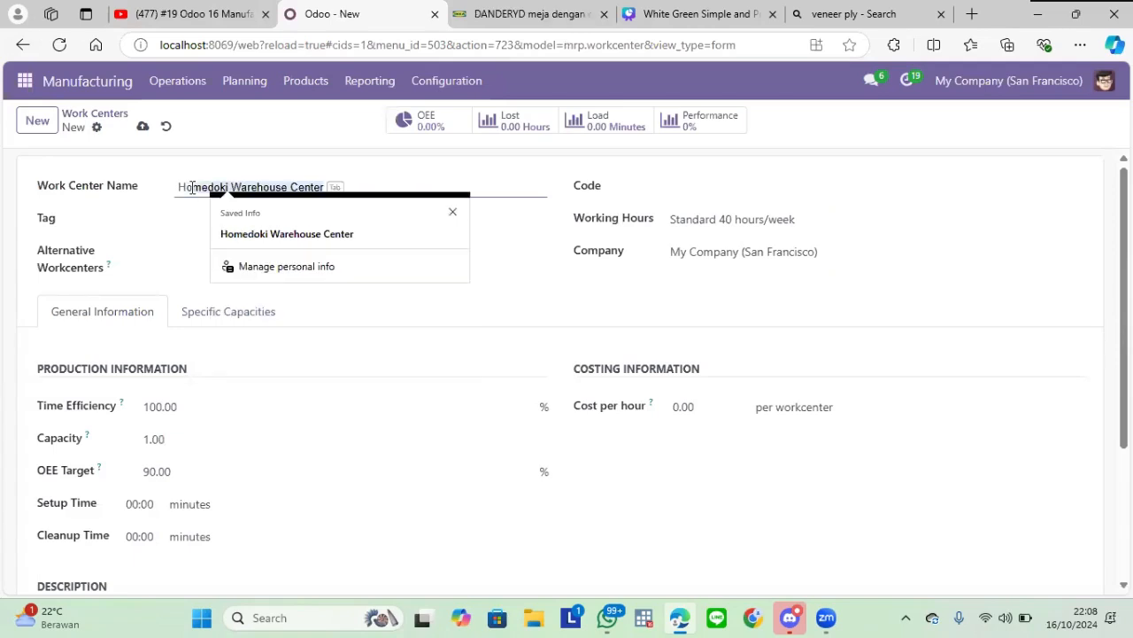
text(medoki Dril)
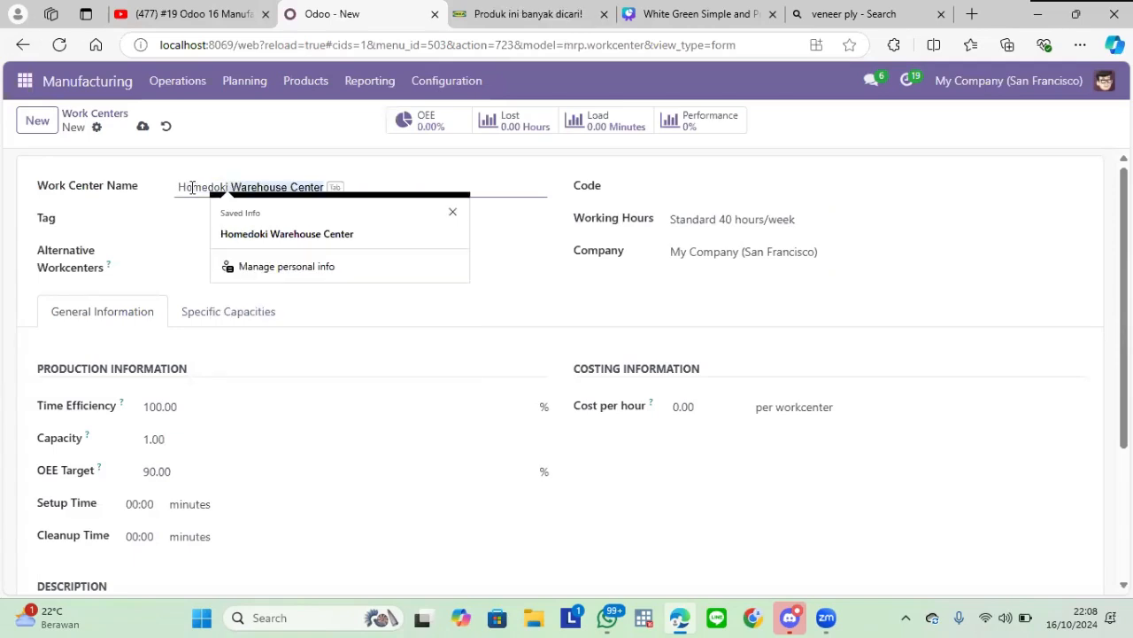
text(l)
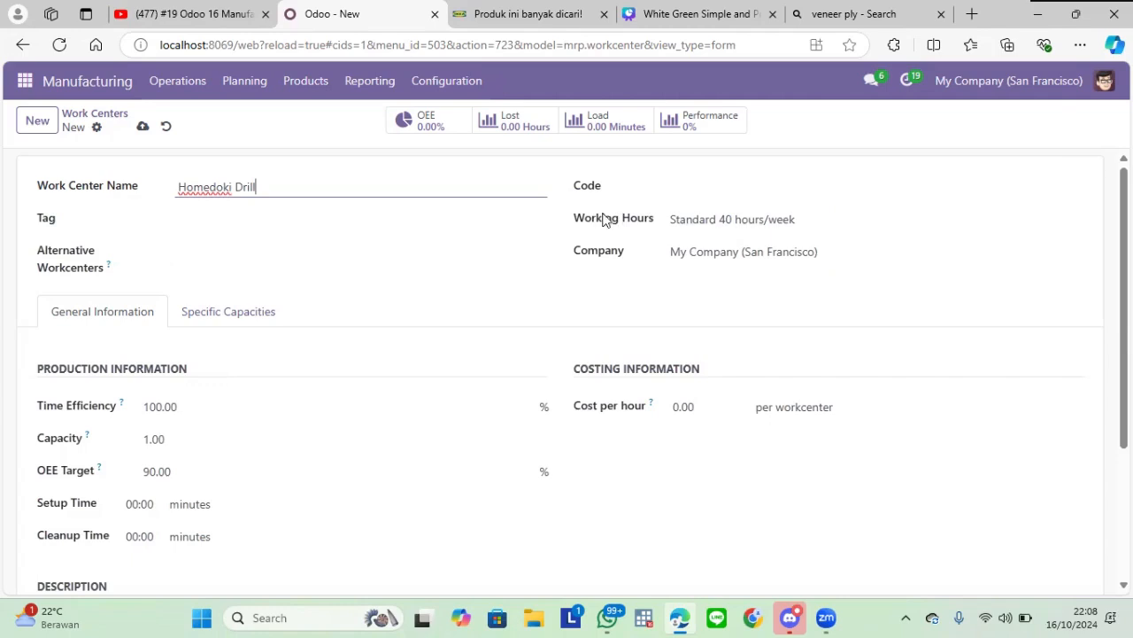
Give the work center the code WO and set its working hours to Standard 35 hours/week
click(680, 184)
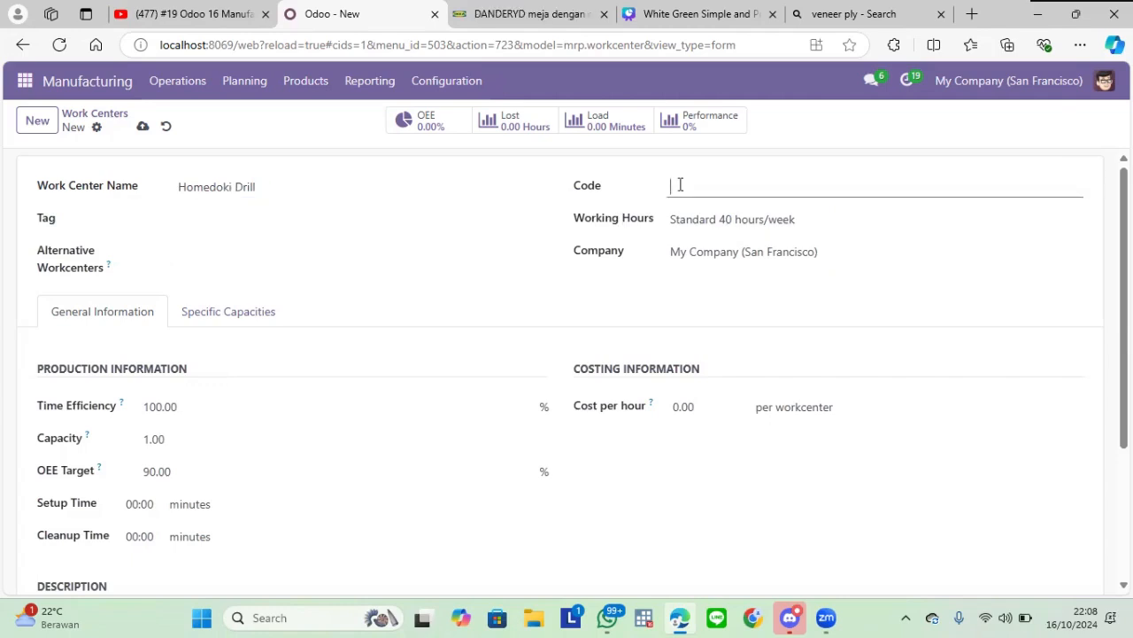
text(WO)
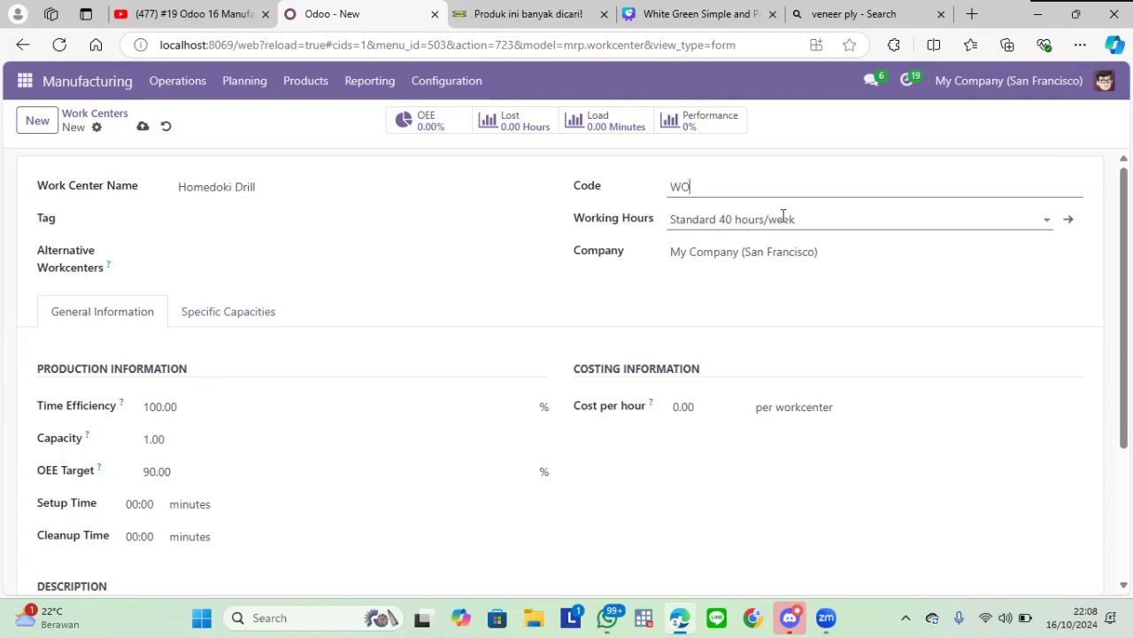
click(784, 218)
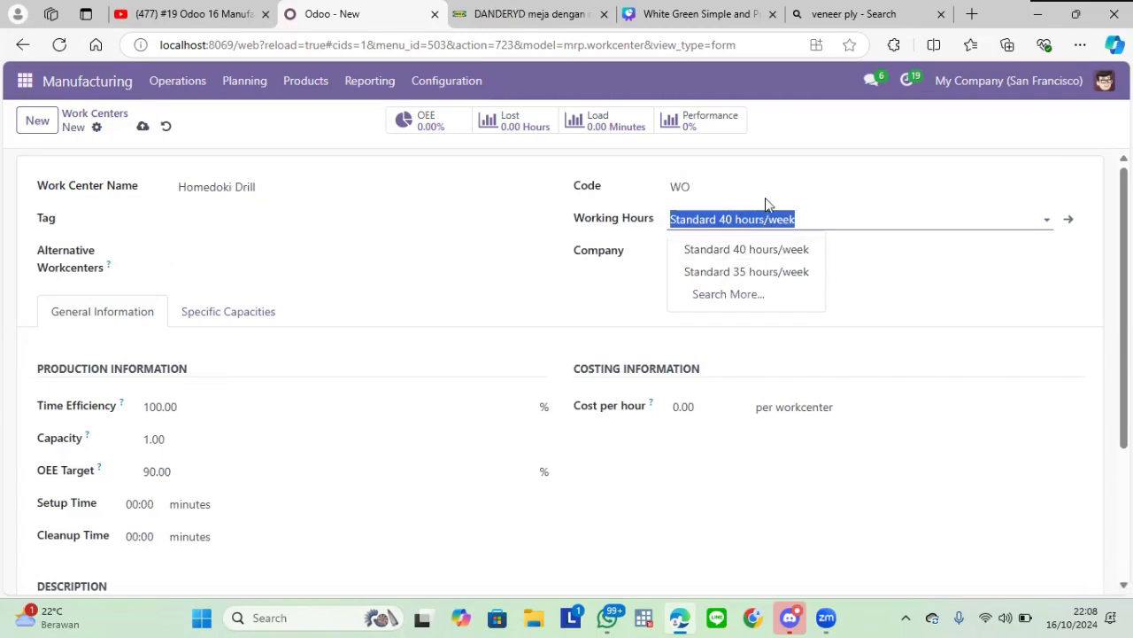
click(807, 270)
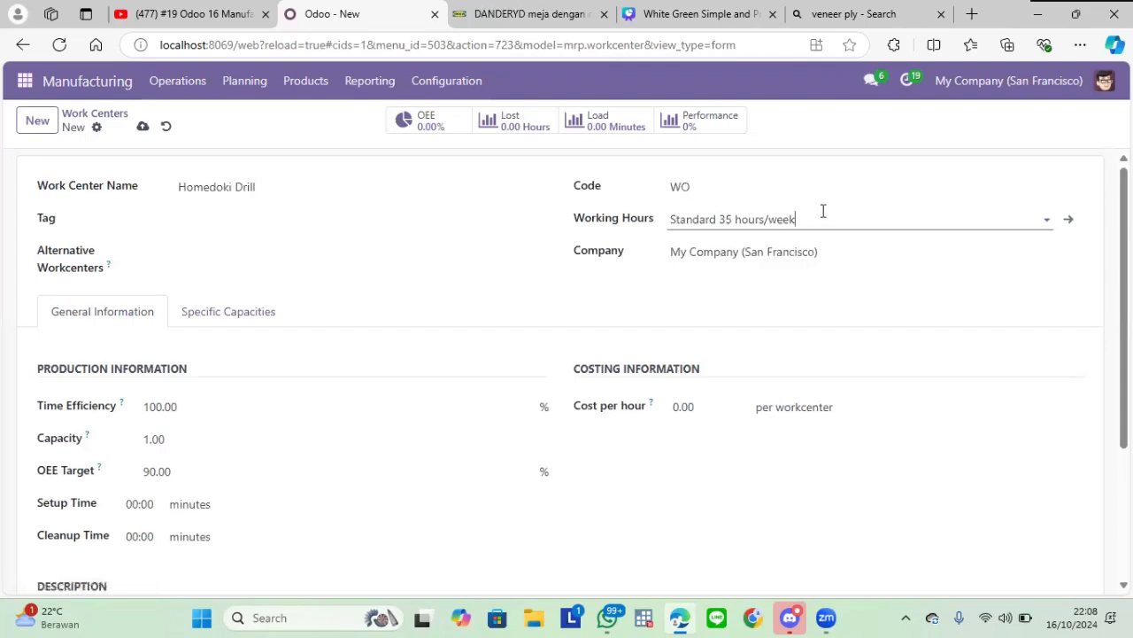
click(203, 407)
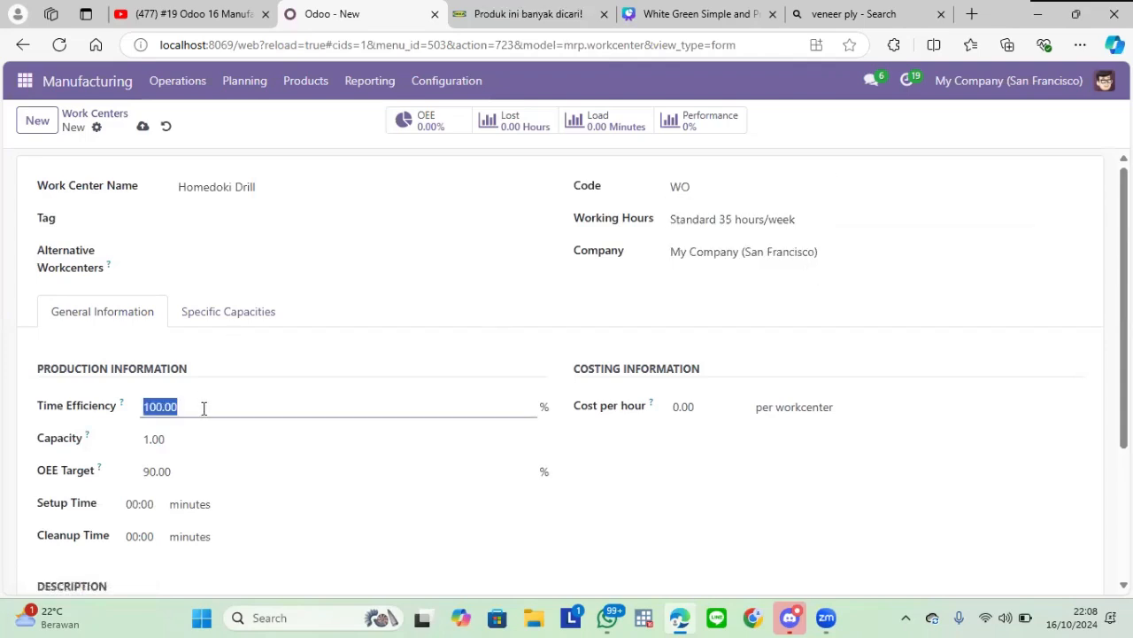
click(431, 426)
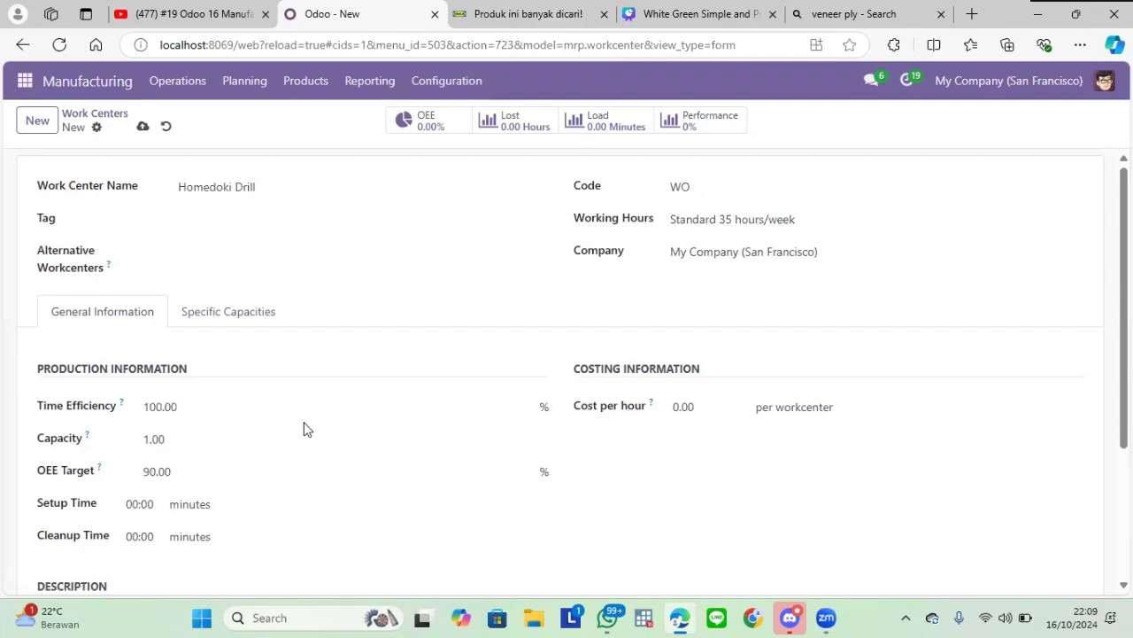
click(256, 407)
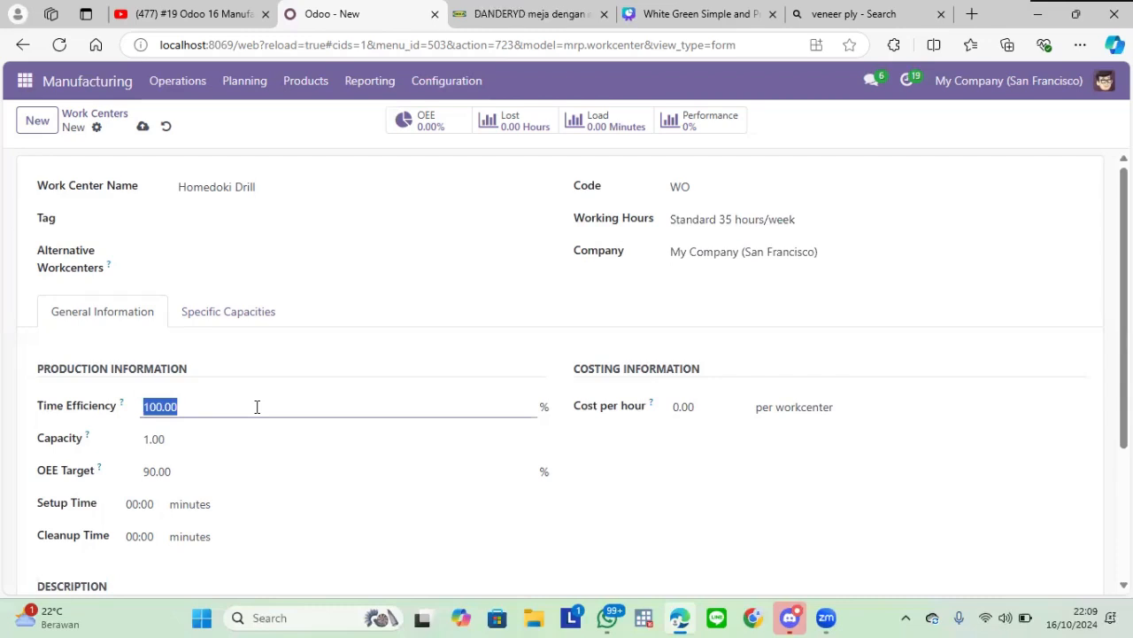
click(257, 406)
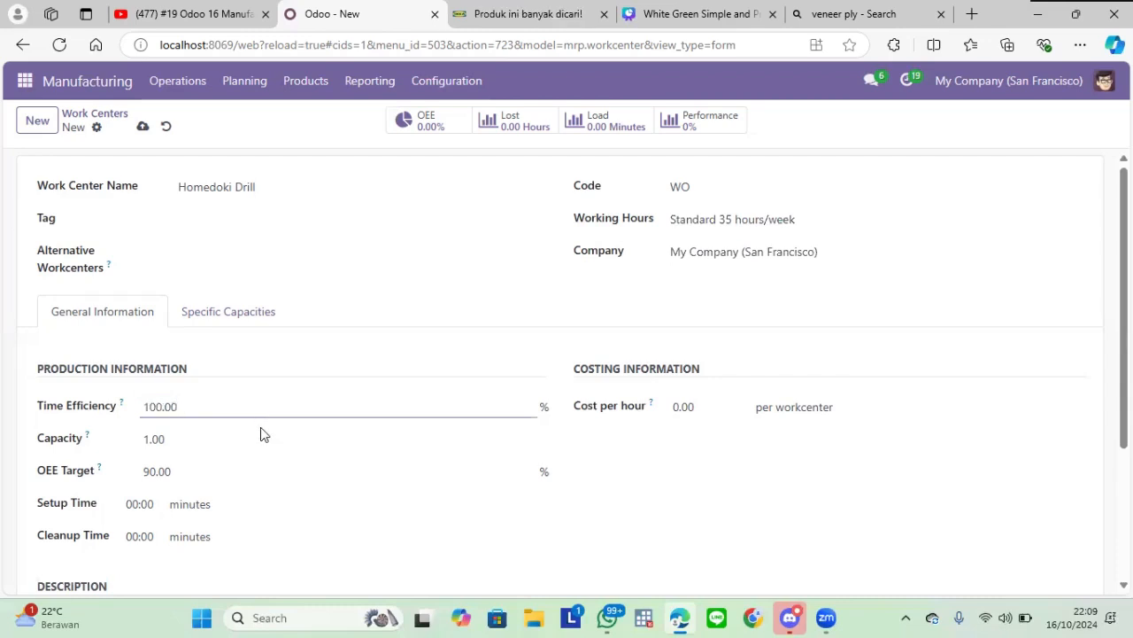
Set the Homedoki Drill work center's setup time to 15 minutes
scroll(567, 354, down, 3)
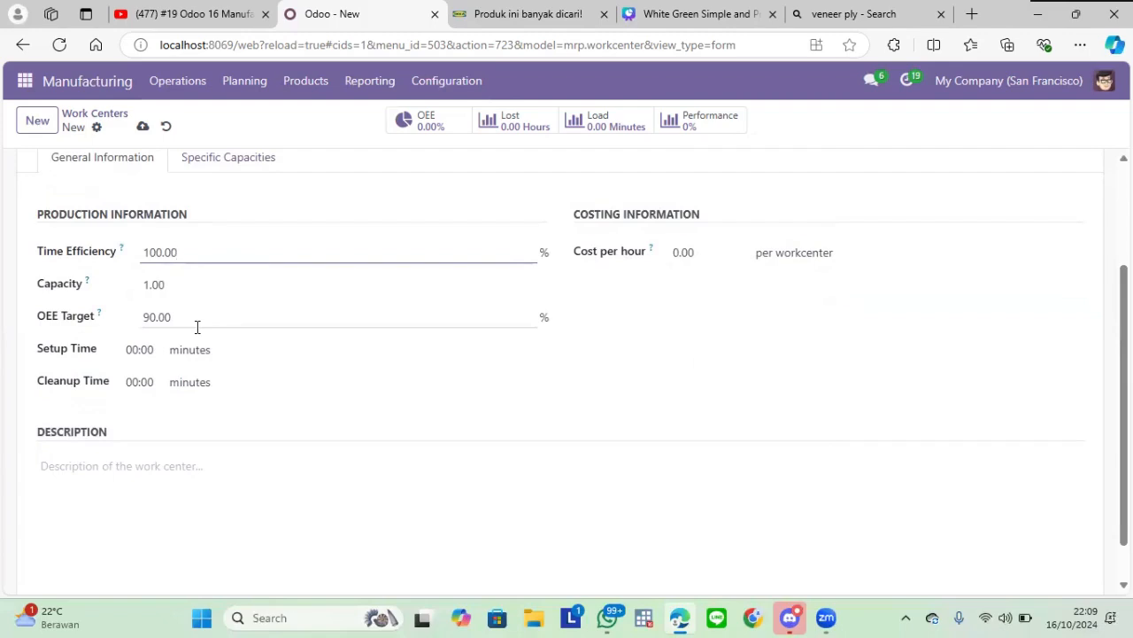
click(148, 349)
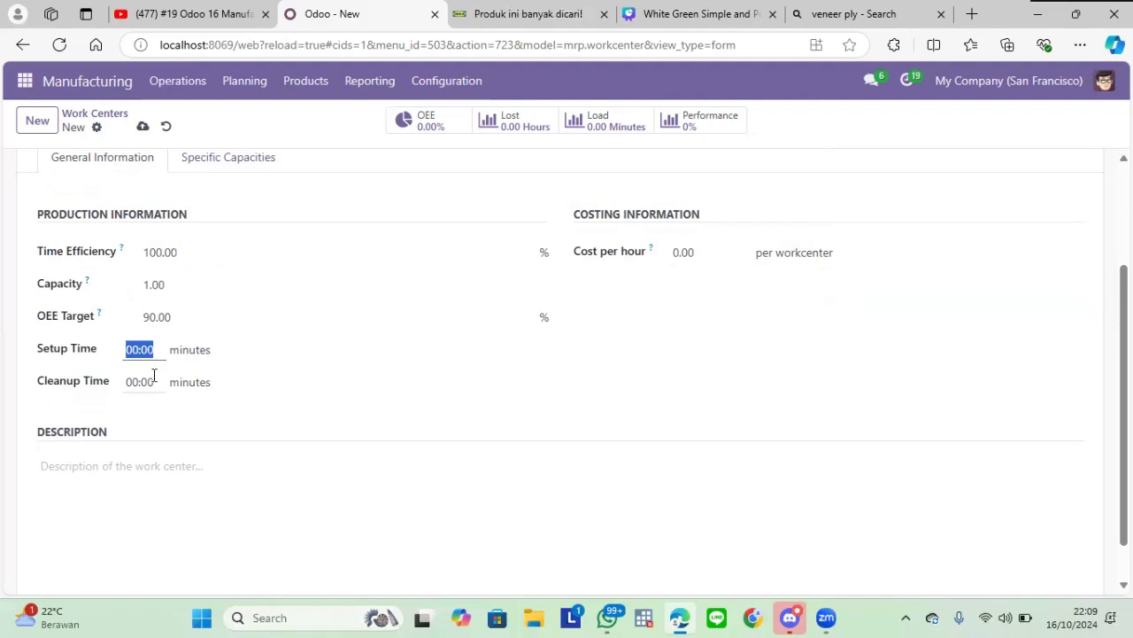
key(BackSpace)
text(15)
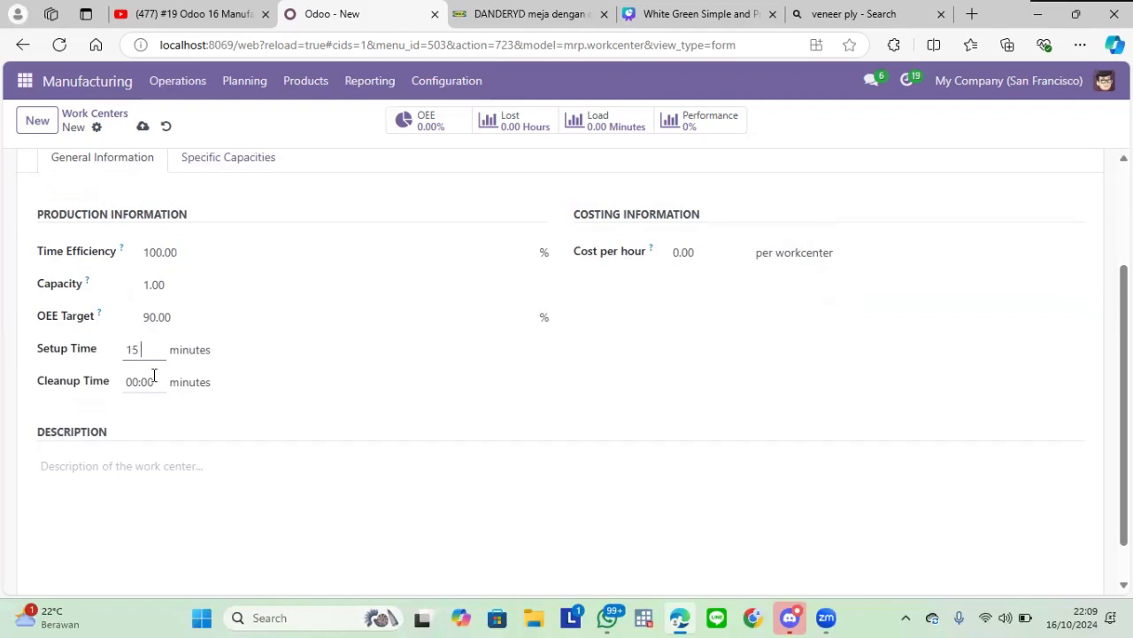
click(290, 371)
Set the work center's cost per hour to 20,000
click(702, 259)
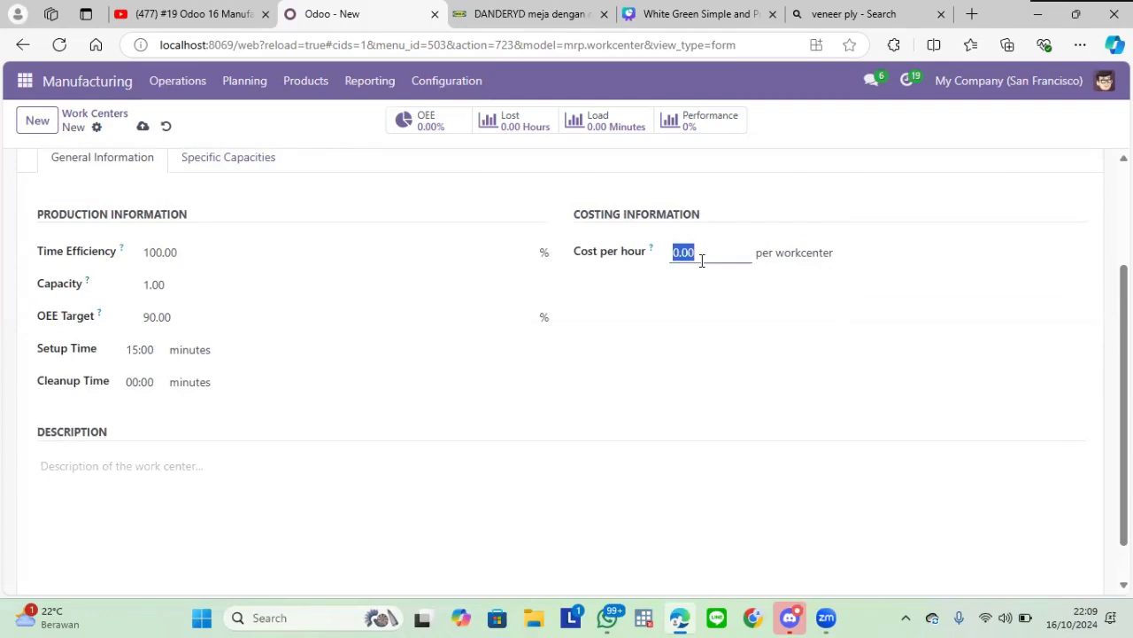
key(BackSpace)
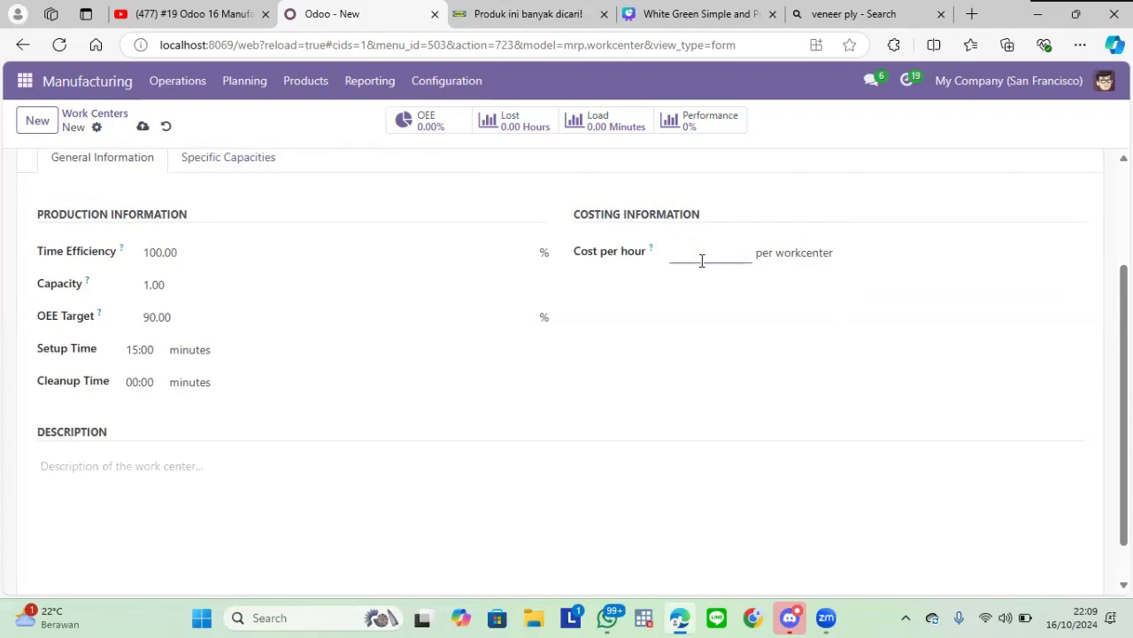
text(1)
text(2000)
text(0)
click(704, 294)
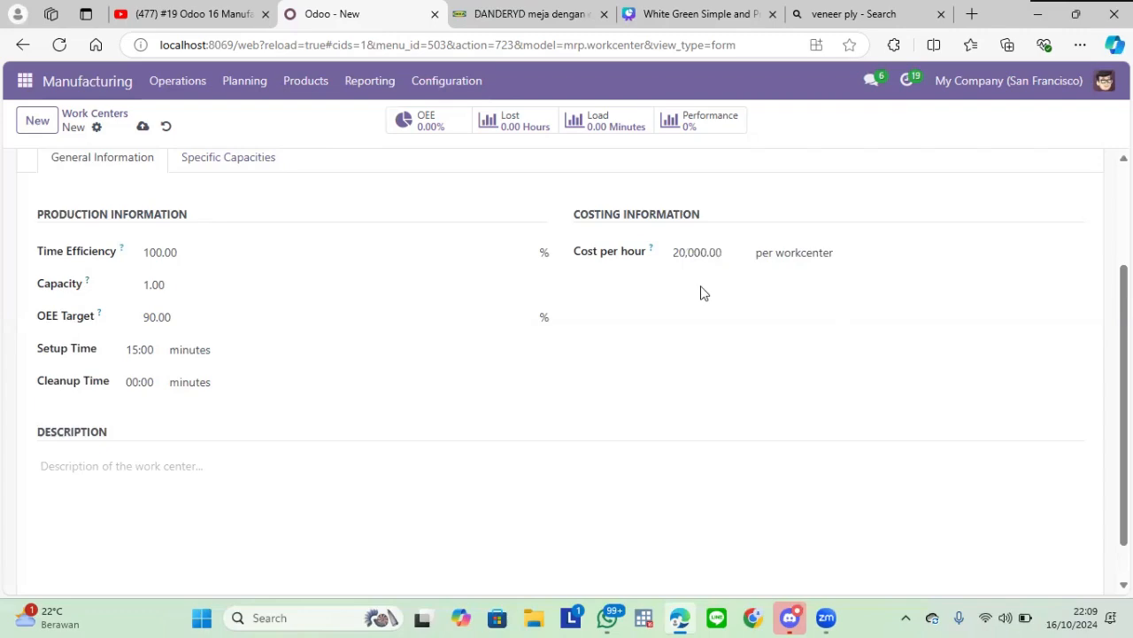
Save the Homedoki Drill work center and look over its general information
scroll(567, 370, up, 3)
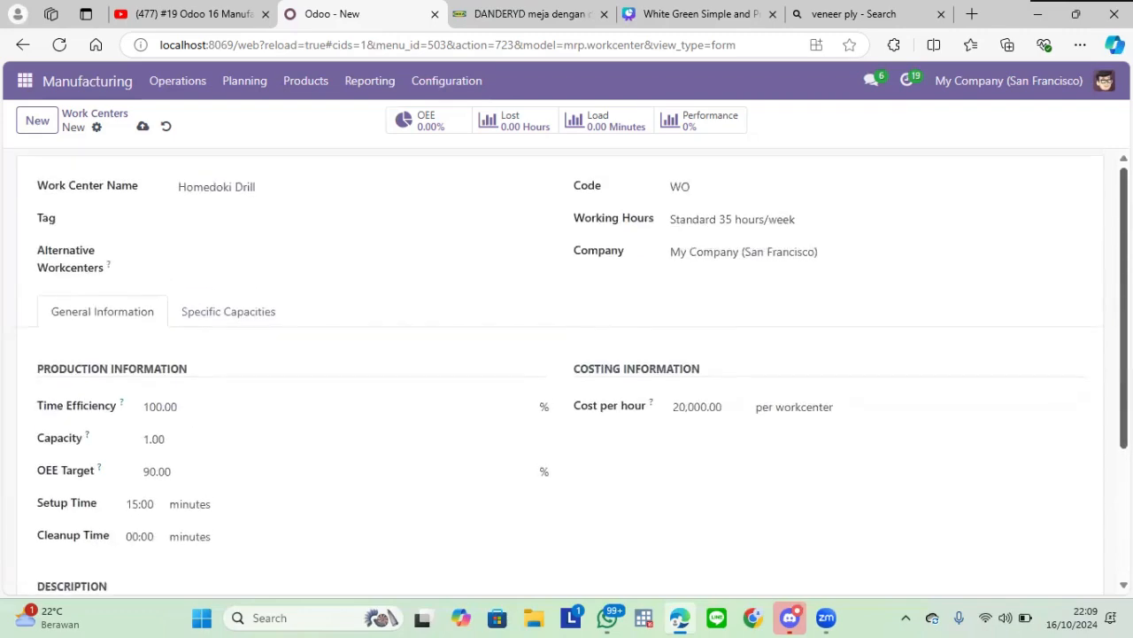
drag(1123, 230, 1095, 219)
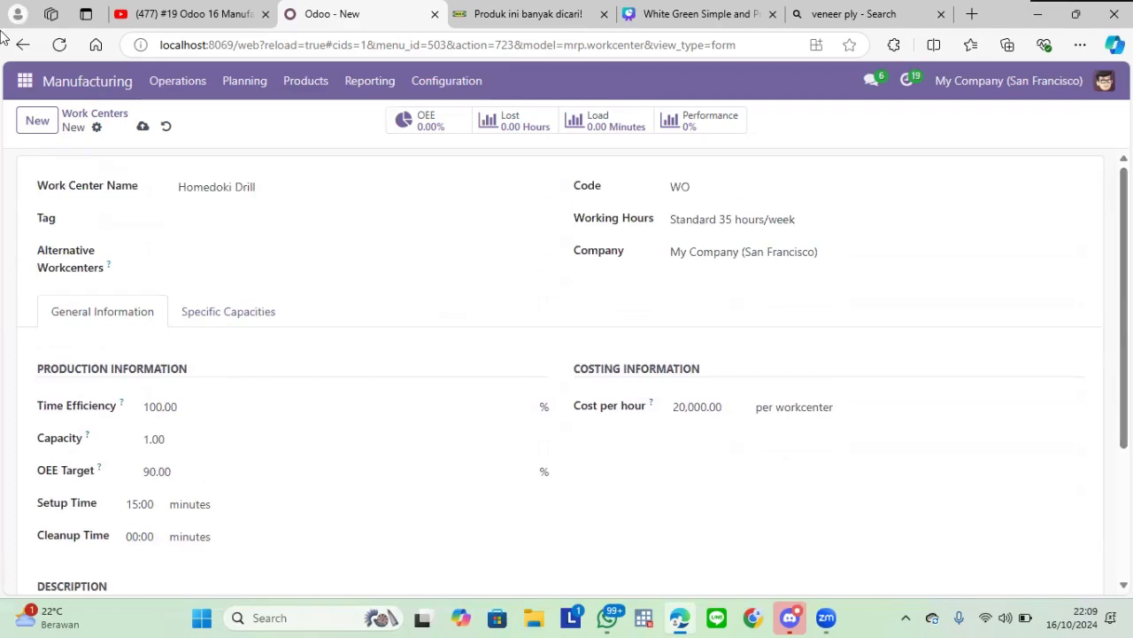
click(141, 126)
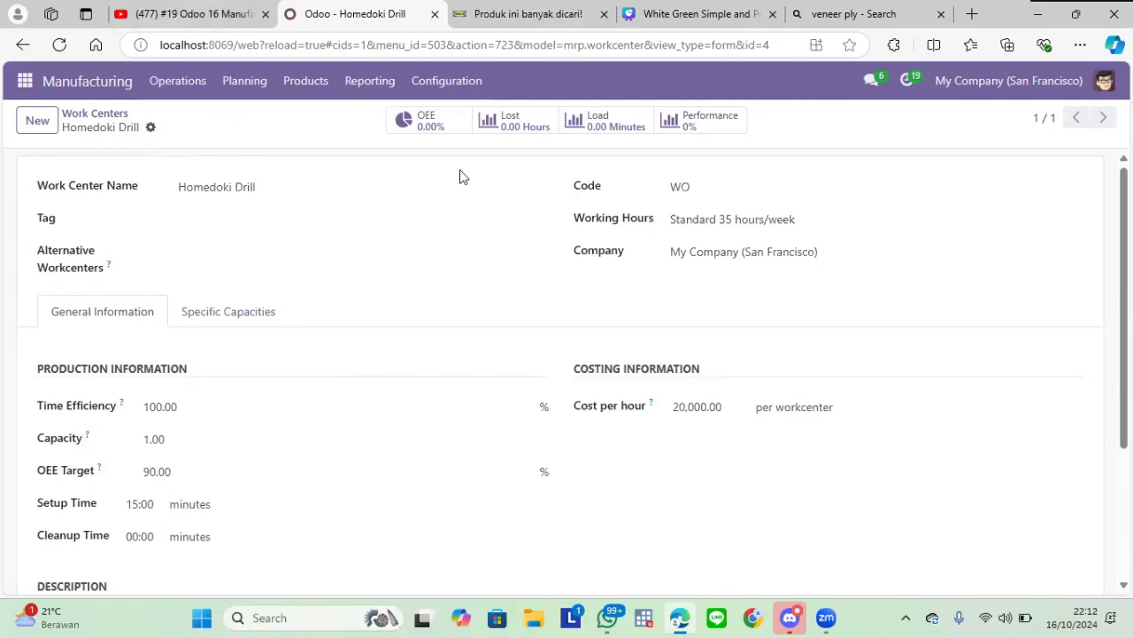
scroll(567, 372, down, 2)
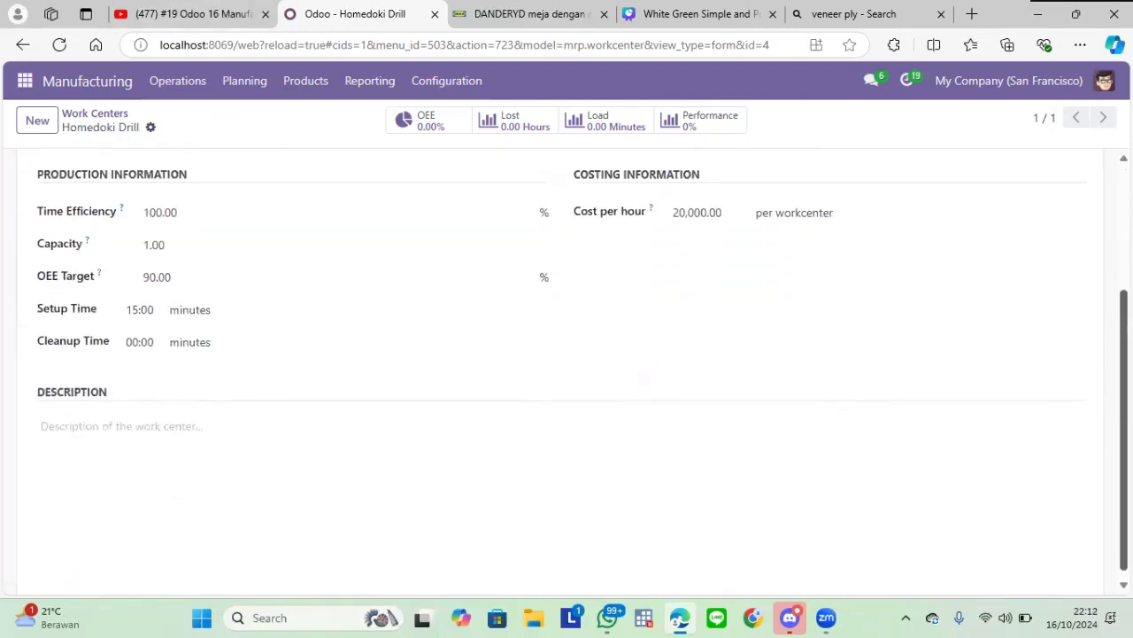
scroll(566, 372, up, 2)
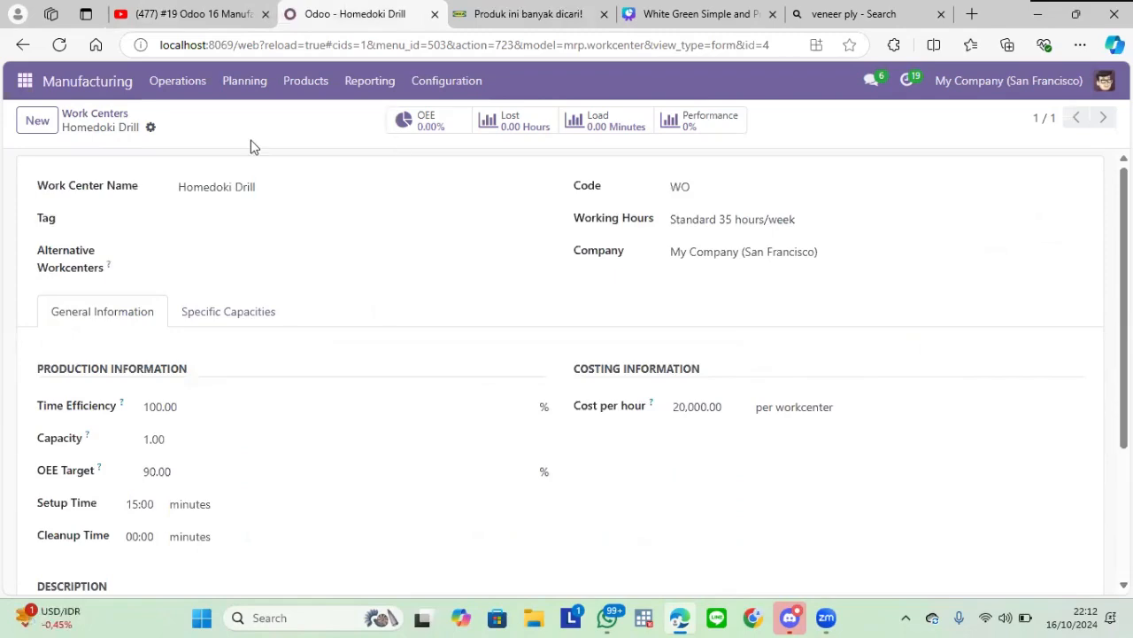
Create a new manufacturing order with Wood Table as the product to build
click(92, 86)
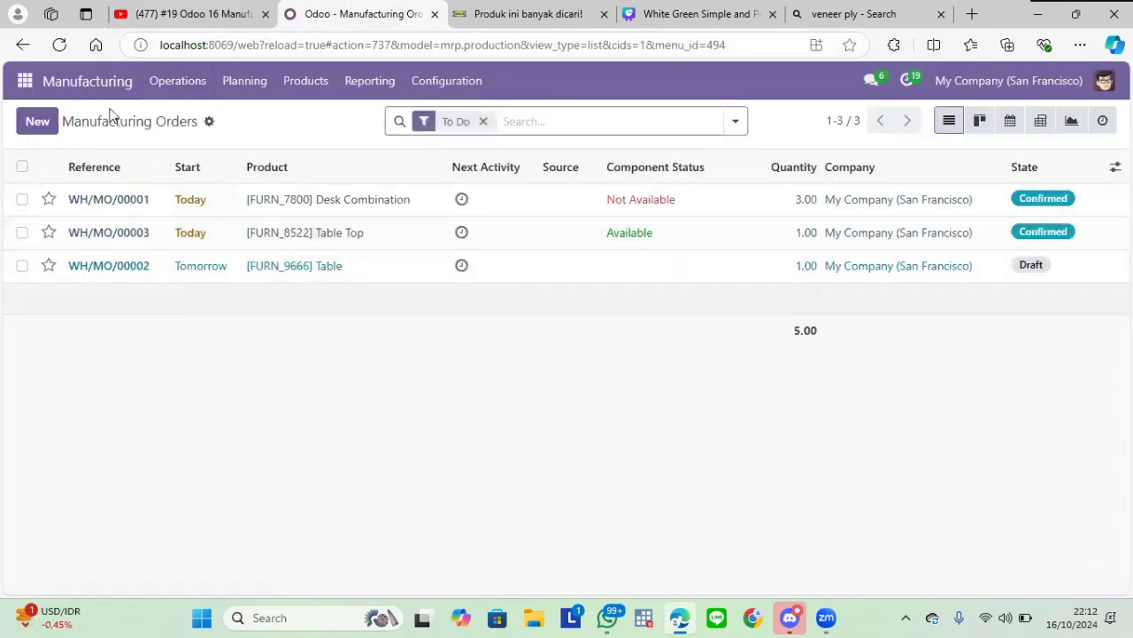
click(28, 120)
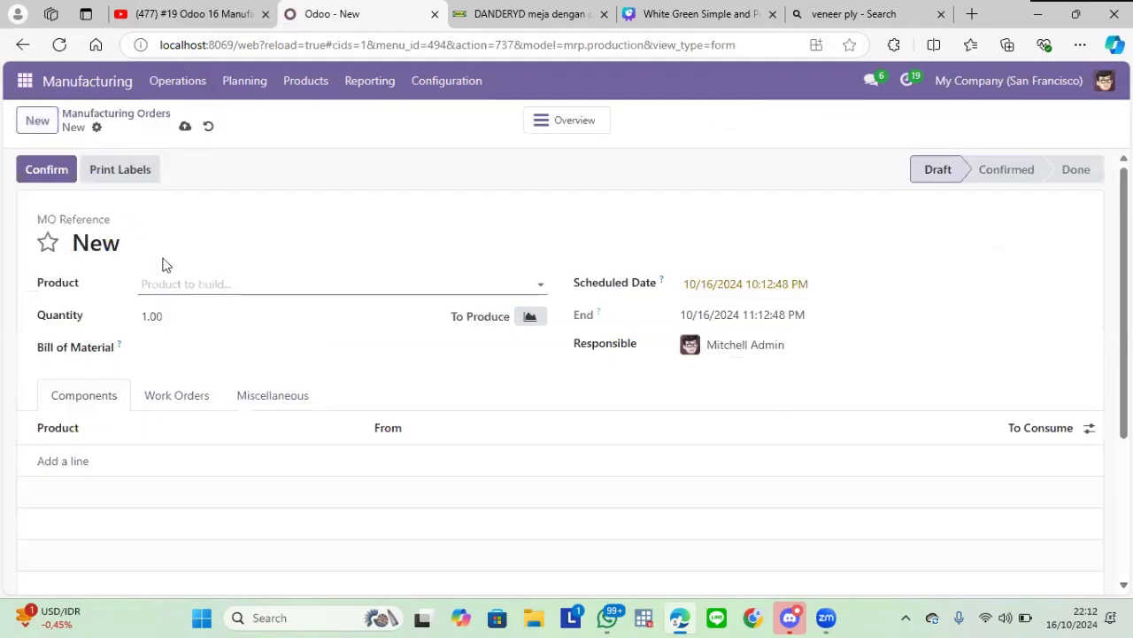
click(161, 274)
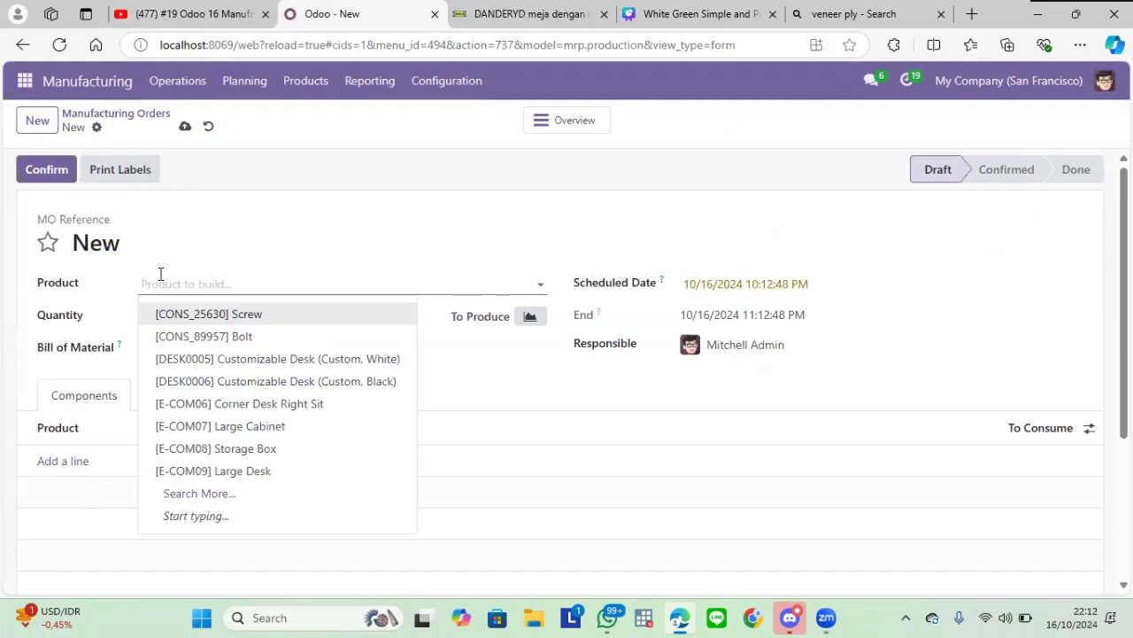
text(wood)
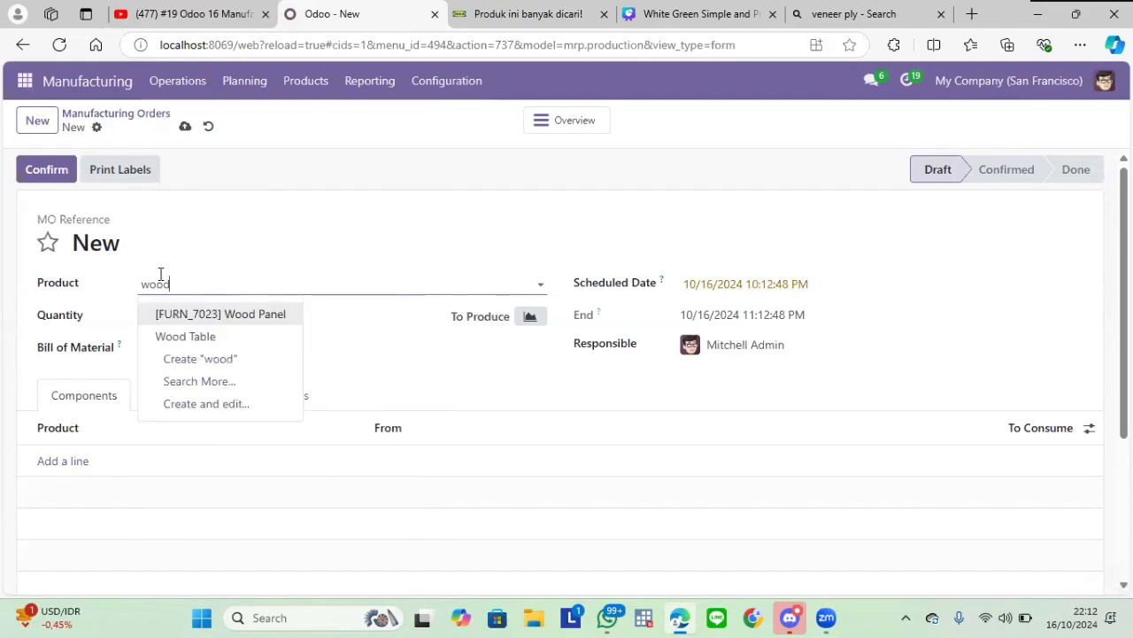
click(194, 338)
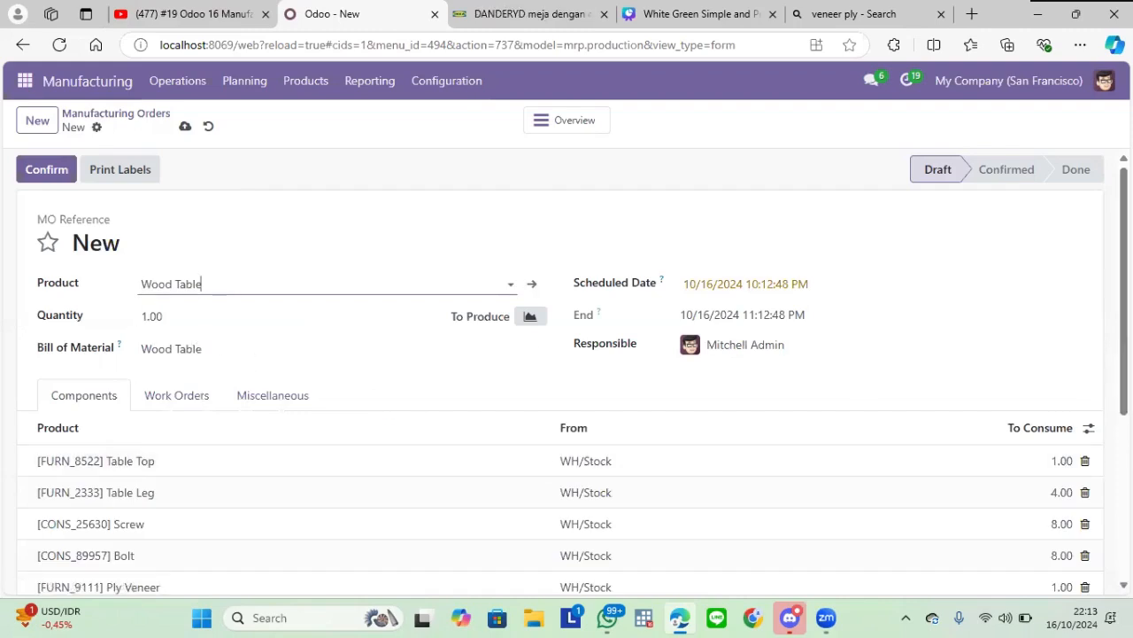
Confirm the Wood Table manufacturing order and check the quantities and availability of its components
scroll(566, 354, down, 2)
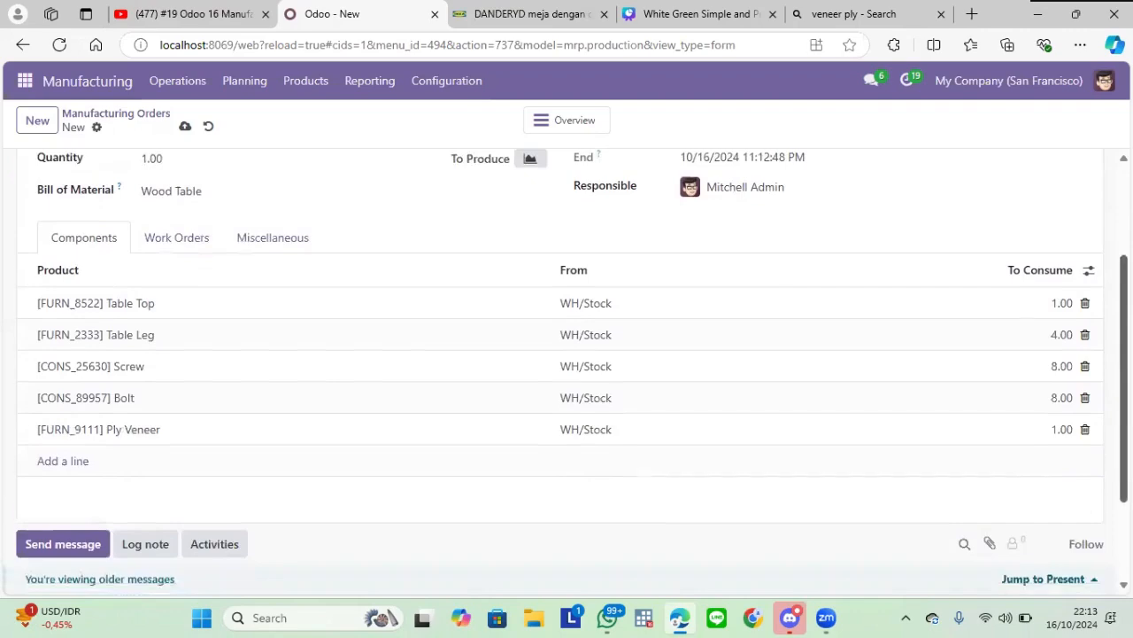
scroll(566, 354, up, 1)
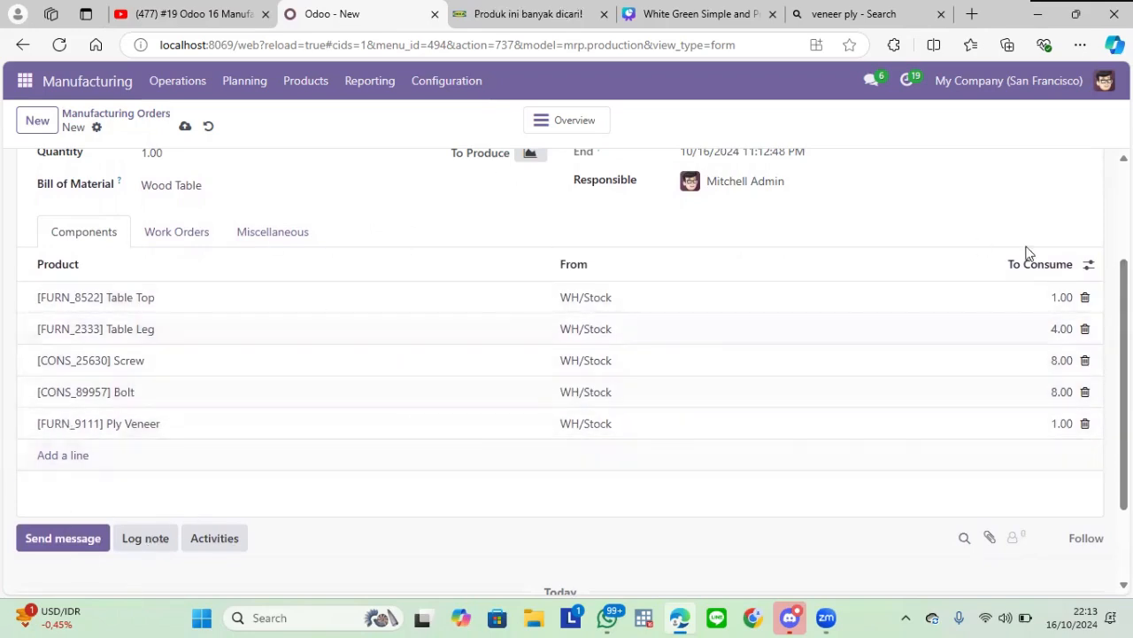
scroll(566, 354, up, 2)
scroll(567, 354, up, 1)
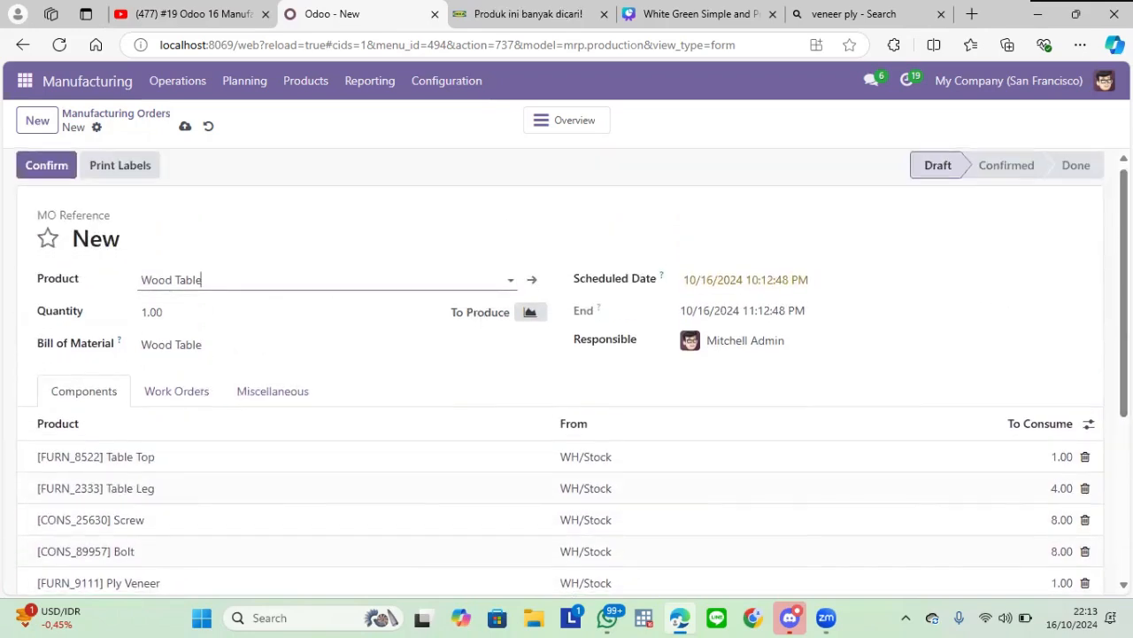
click(46, 172)
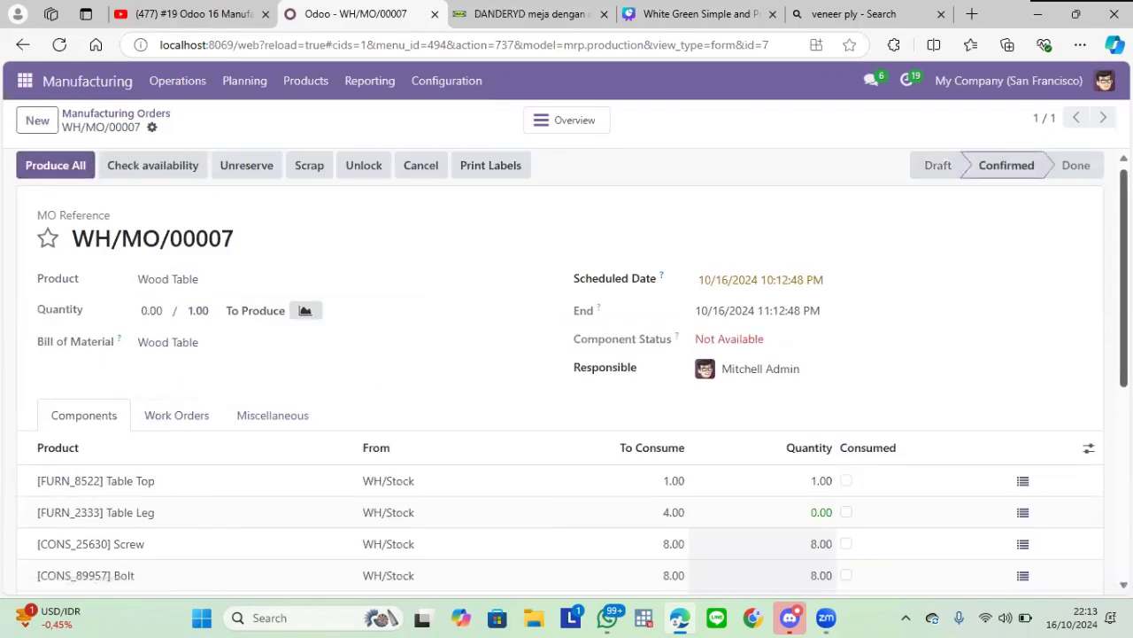
scroll(567, 372, down, 3)
scroll(567, 372, up, 2)
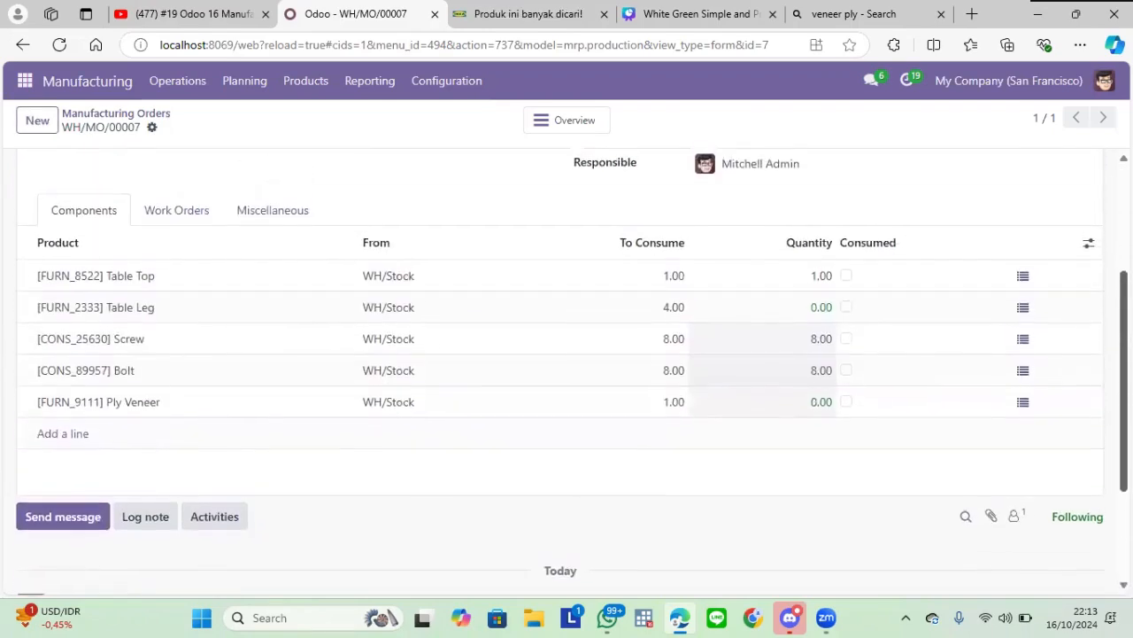
scroll(566, 372, up, 1)
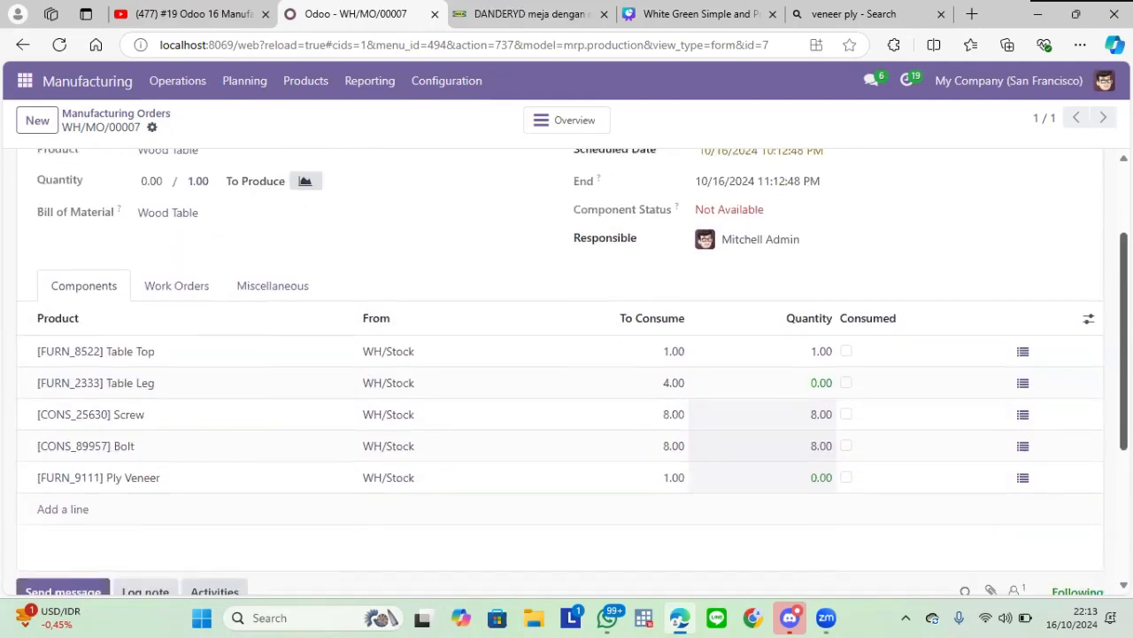
scroll(567, 372, up, 3)
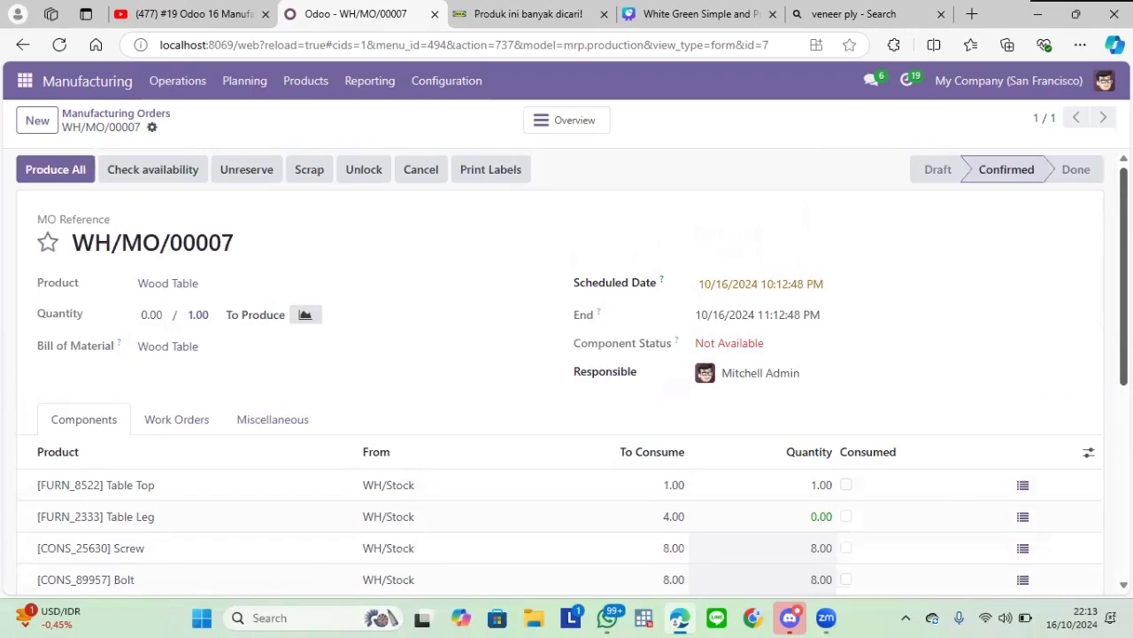
scroll(1095, 341, down, 2)
scroll(1095, 342, up, 1)
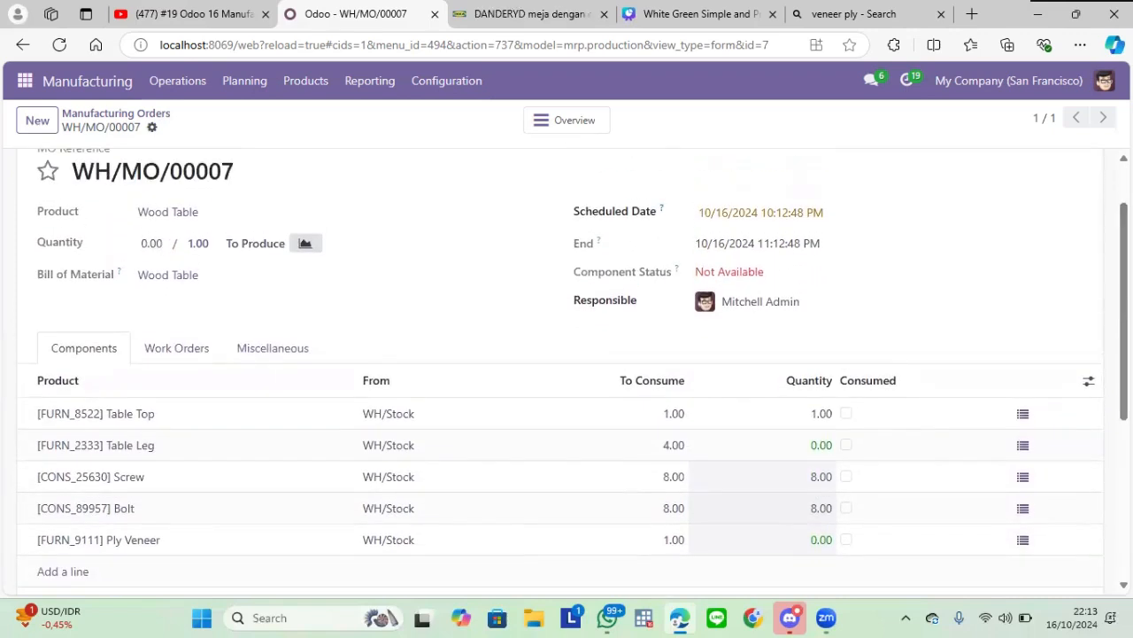
Add a work order to the manufacturing order with operation Drill and work center Homedoki Drill
click(199, 351)
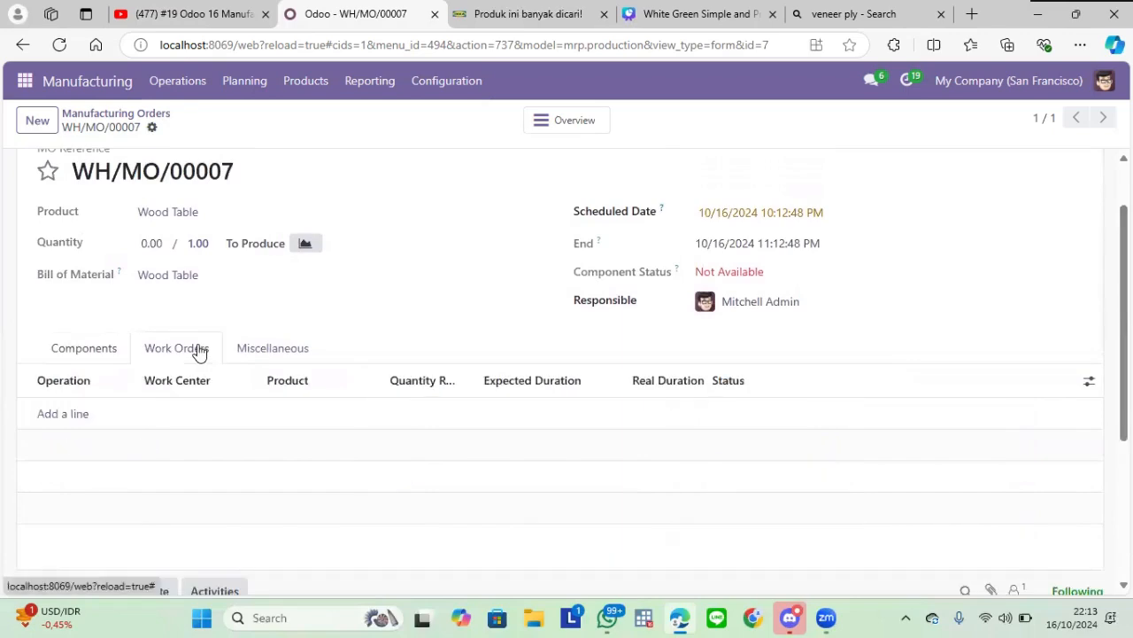
click(65, 414)
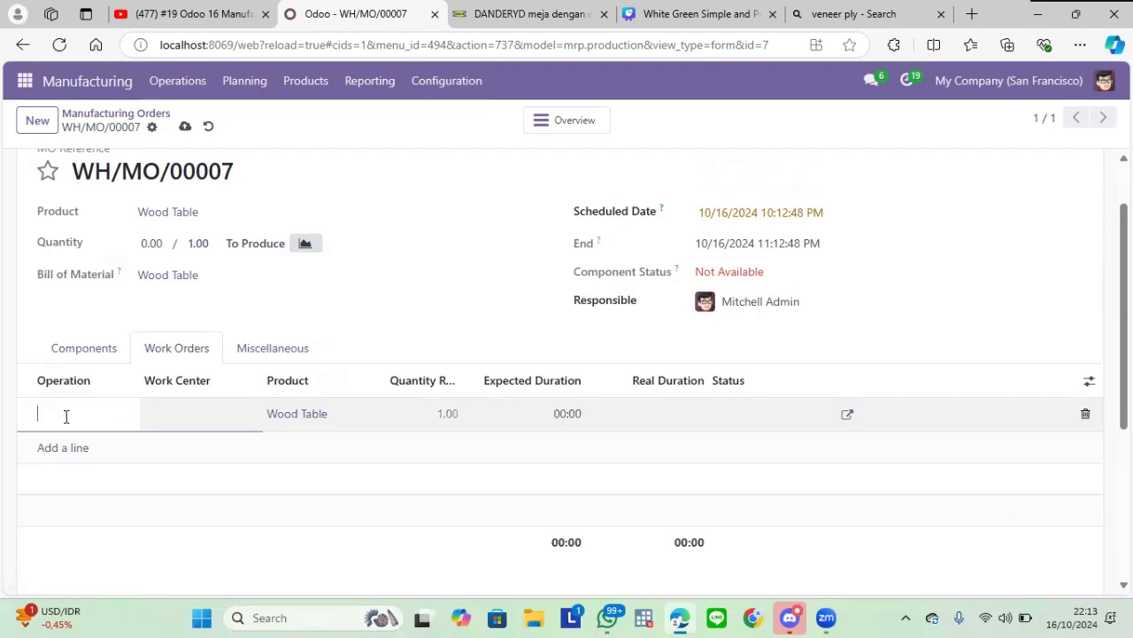
text(Drill)
click(193, 417)
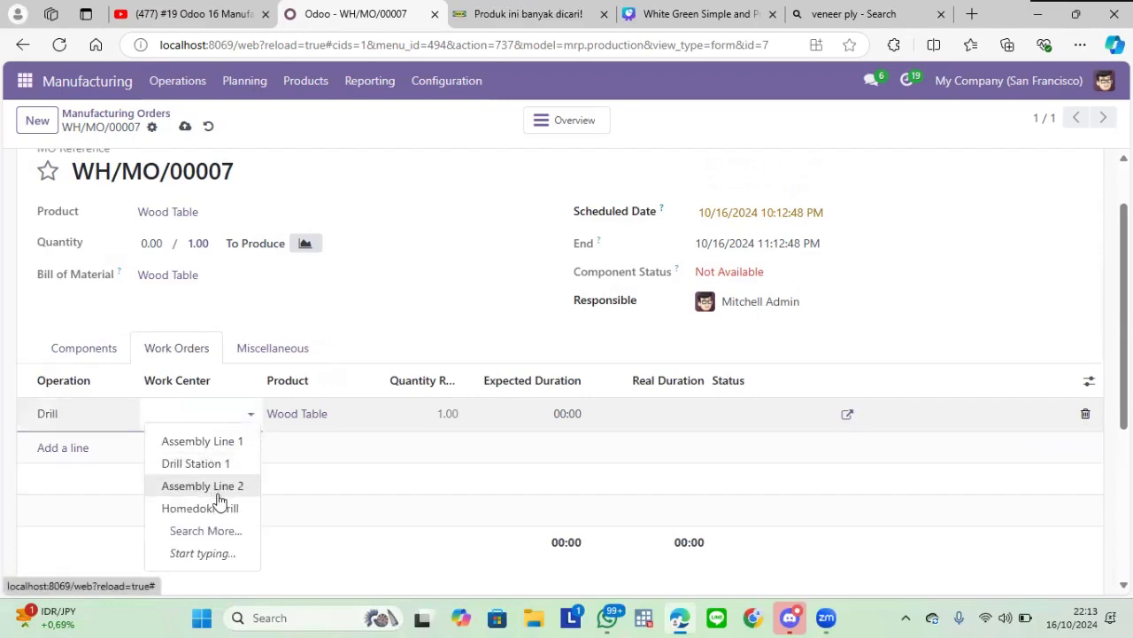
click(223, 510)
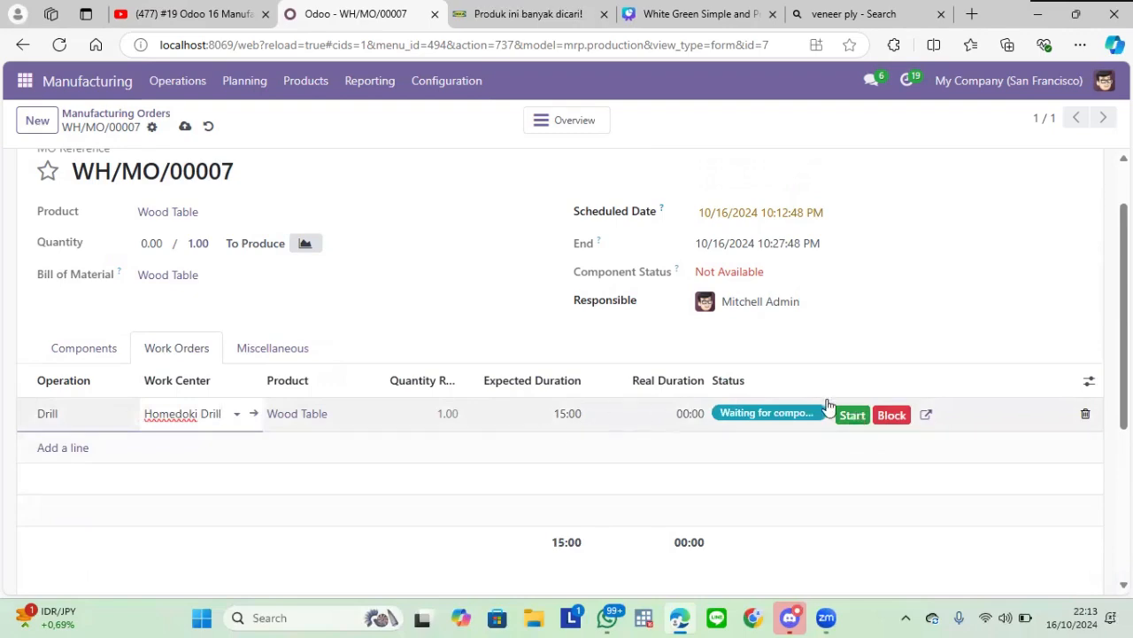
Save the manufacturing order and start its Drill work order
click(851, 416)
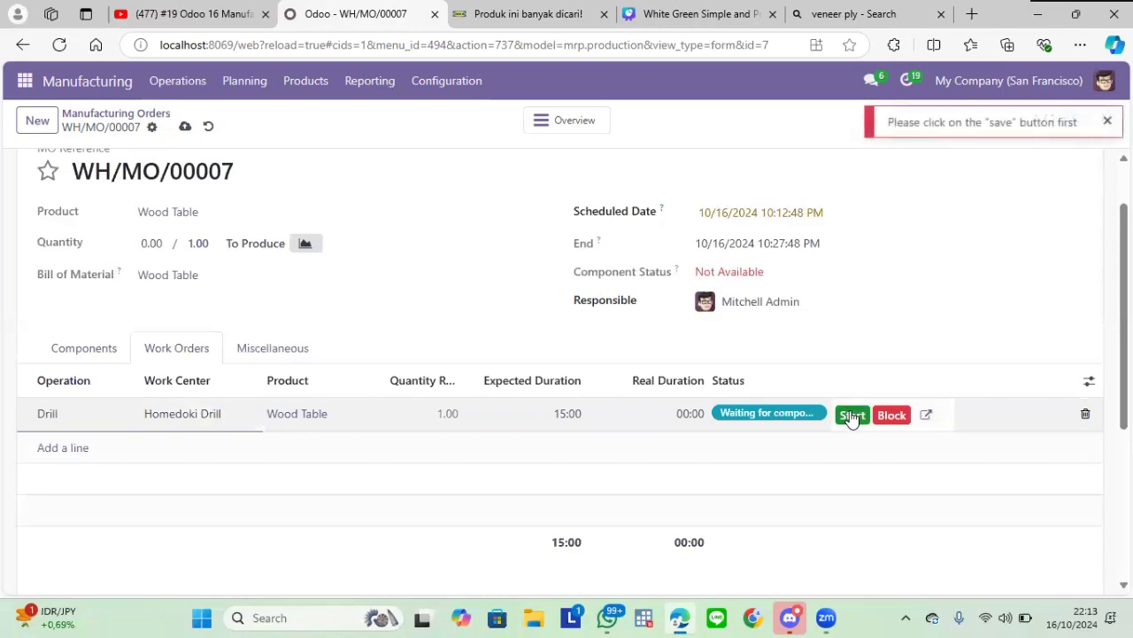
click(852, 416)
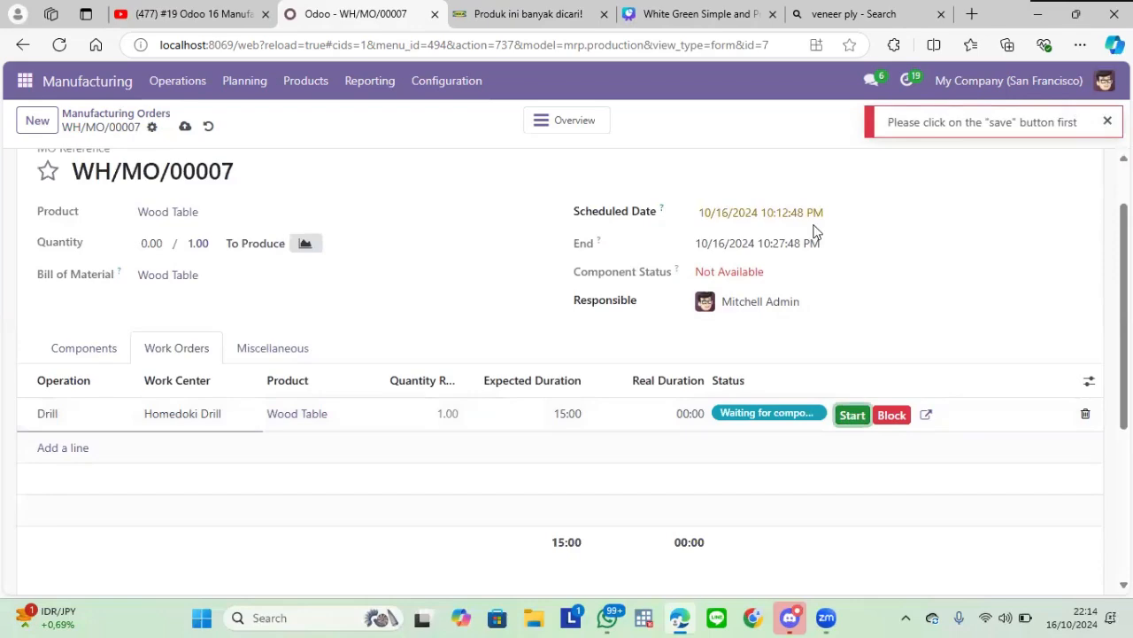
click(184, 126)
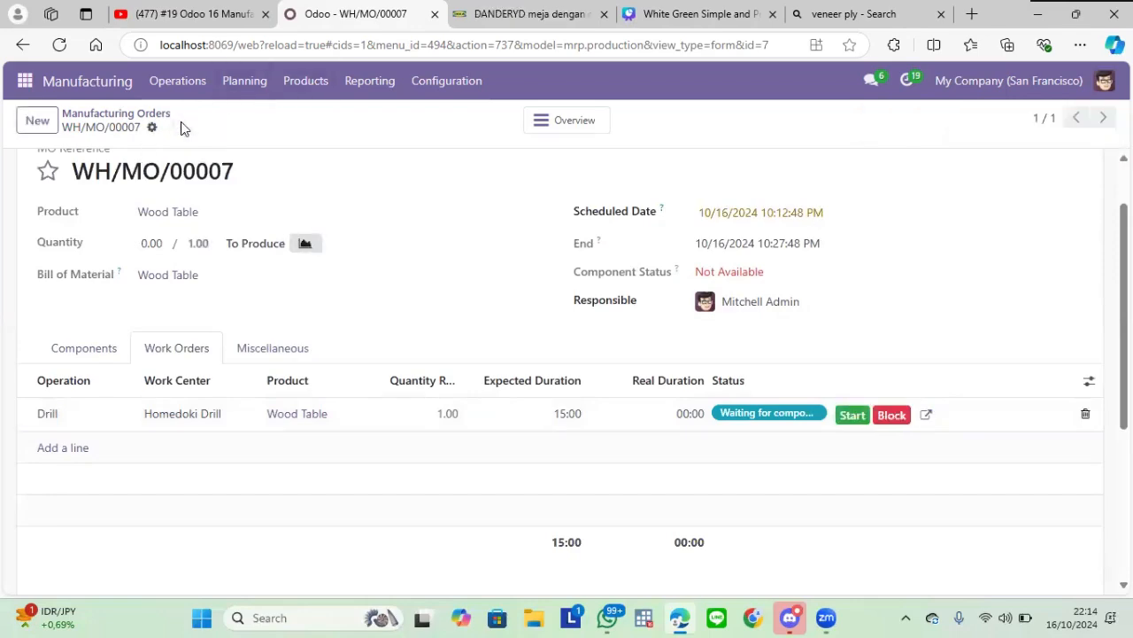
click(853, 417)
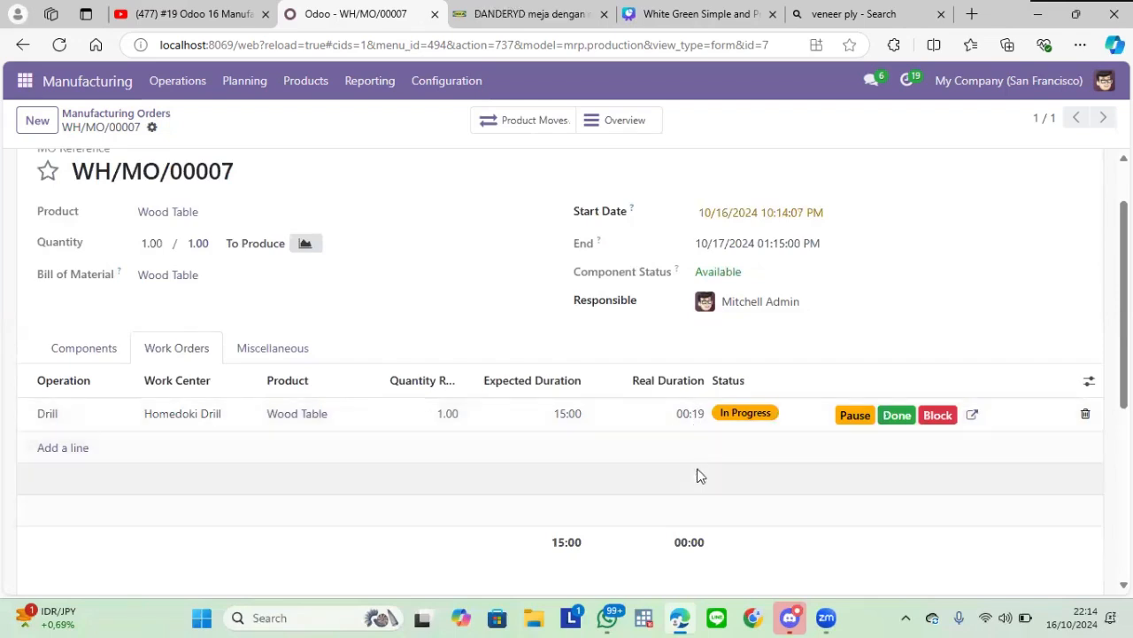
Mark the Drill work order as done and review the manufacturing order's status and durations
click(908, 417)
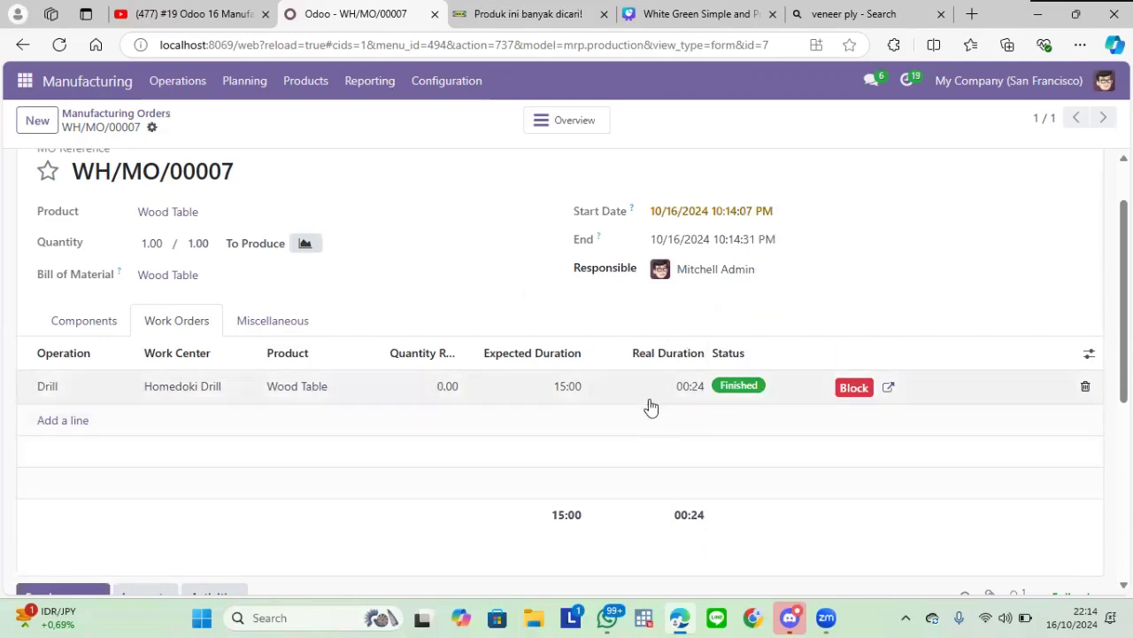
scroll(567, 372, up, 1)
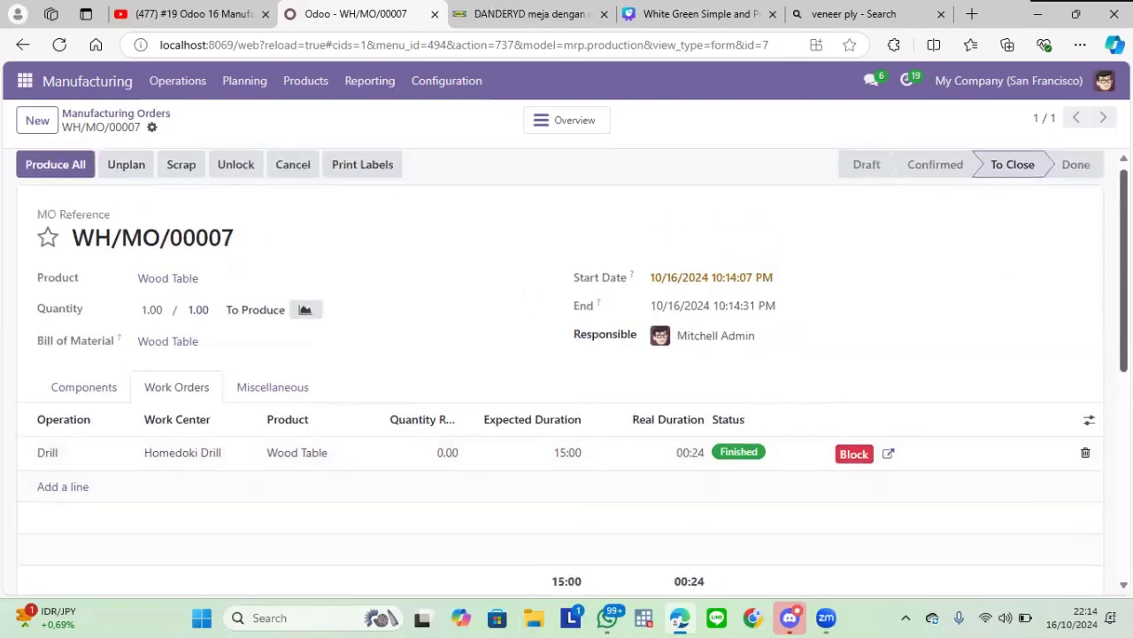
scroll(566, 372, down, 1)
scroll(566, 372, up, 1)
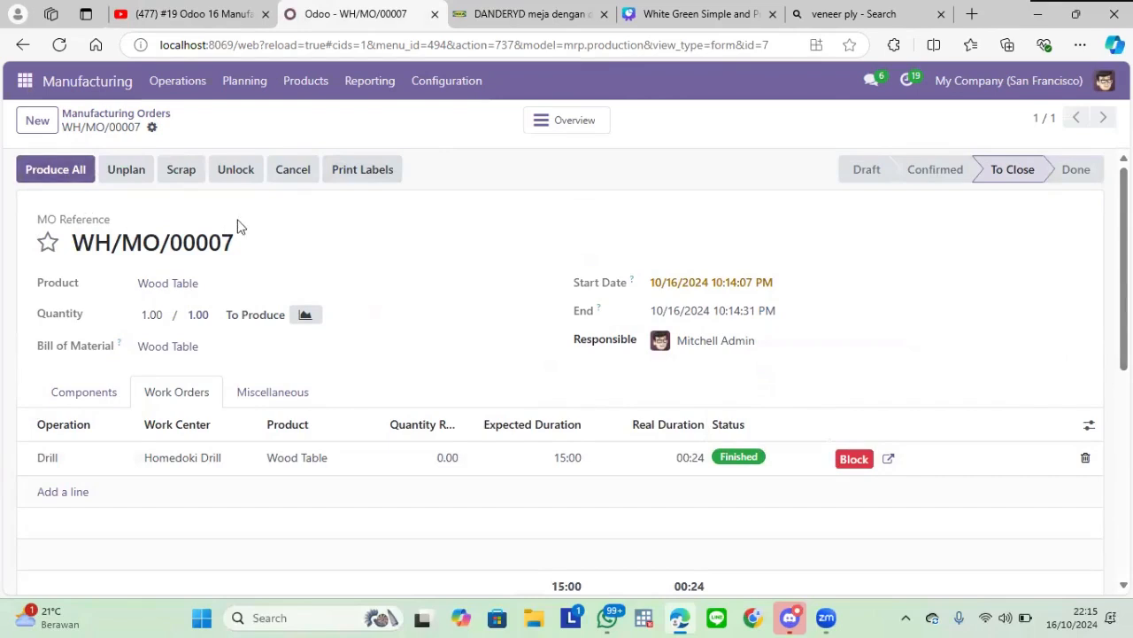
Produce the full Wood Table order, confirm the differing Table Top and Table Leg consumption, and check the order's log
click(55, 169)
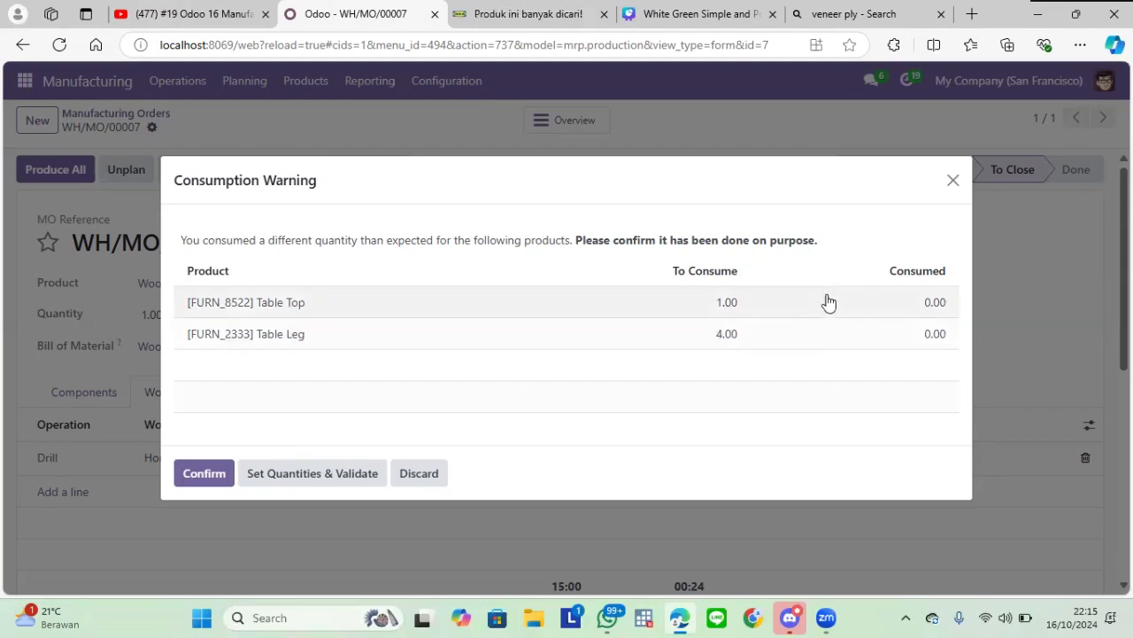
click(351, 473)
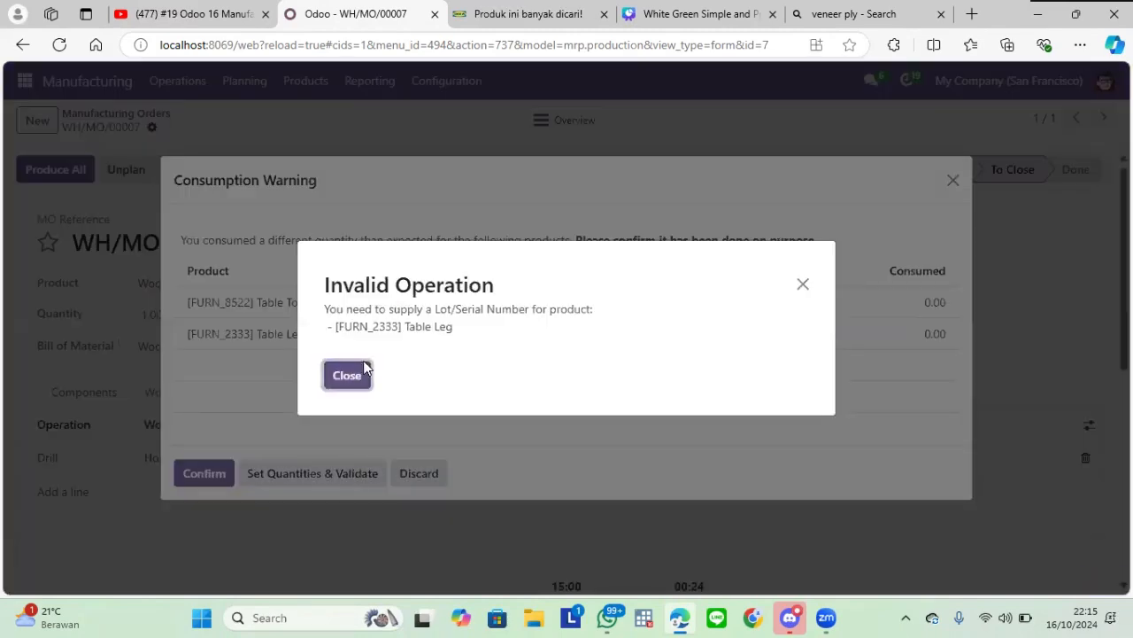
click(358, 373)
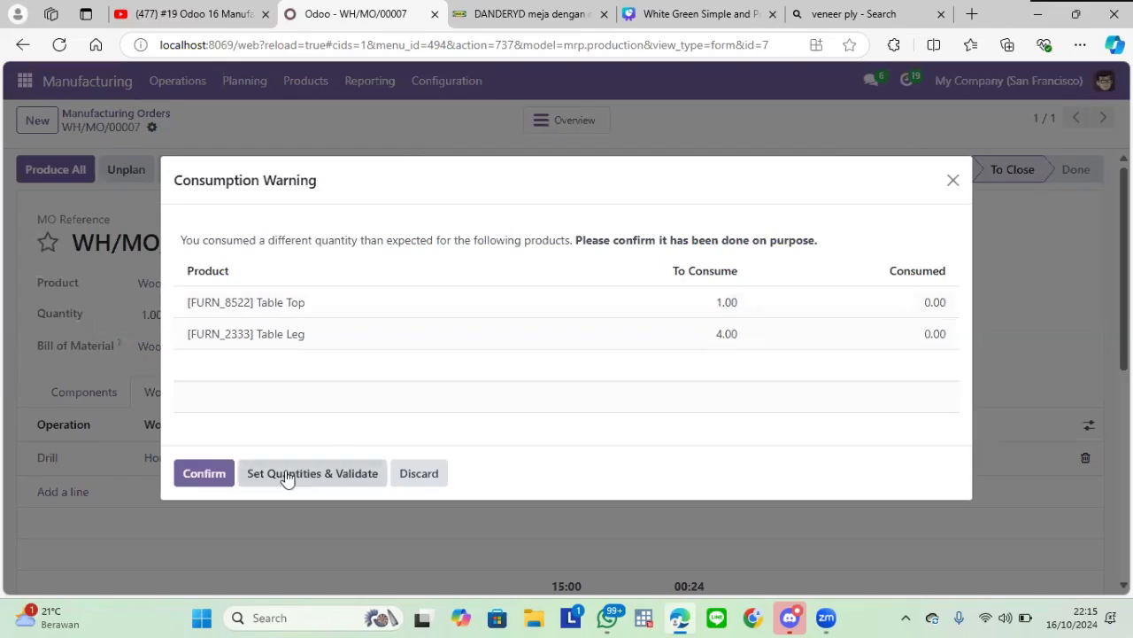
click(289, 473)
click(347, 376)
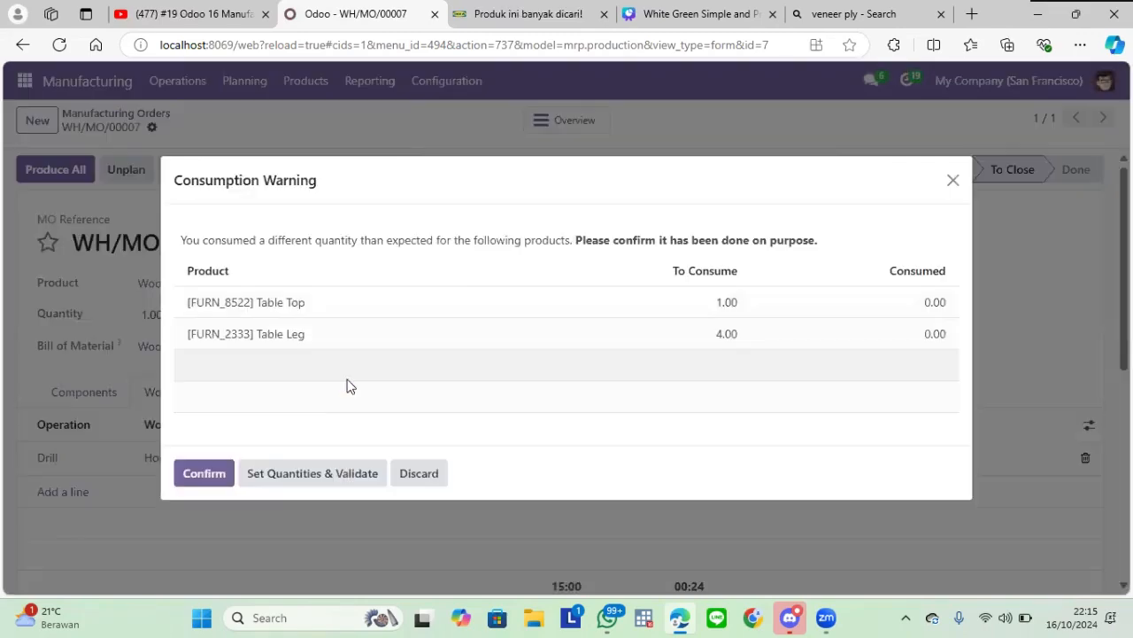
click(209, 473)
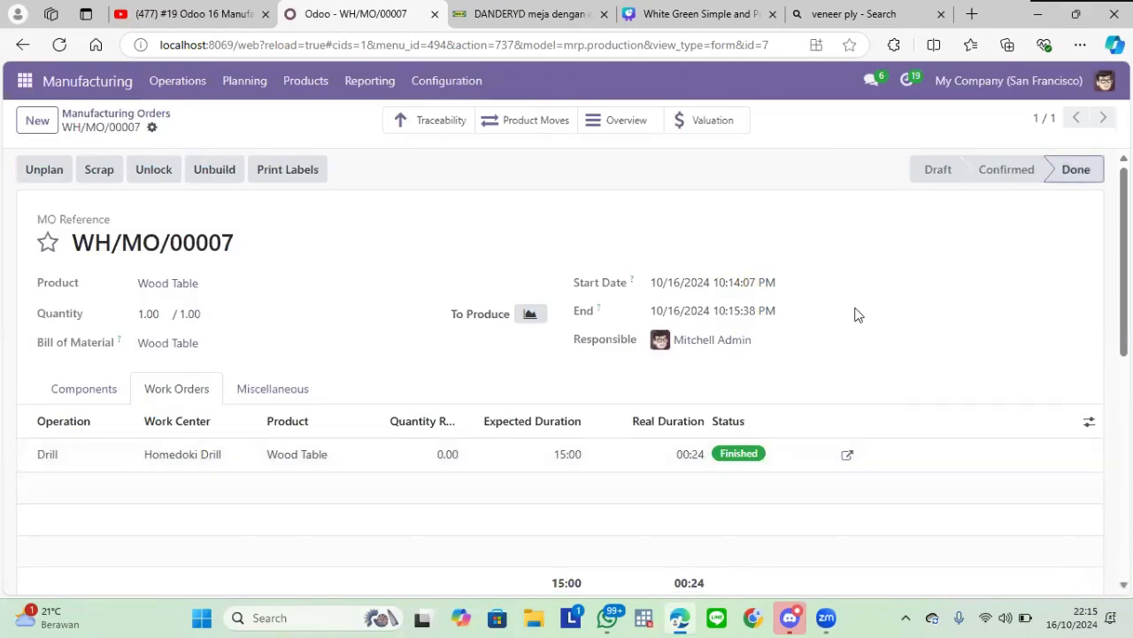
scroll(567, 372, down, 4)
scroll(567, 372, up, 2)
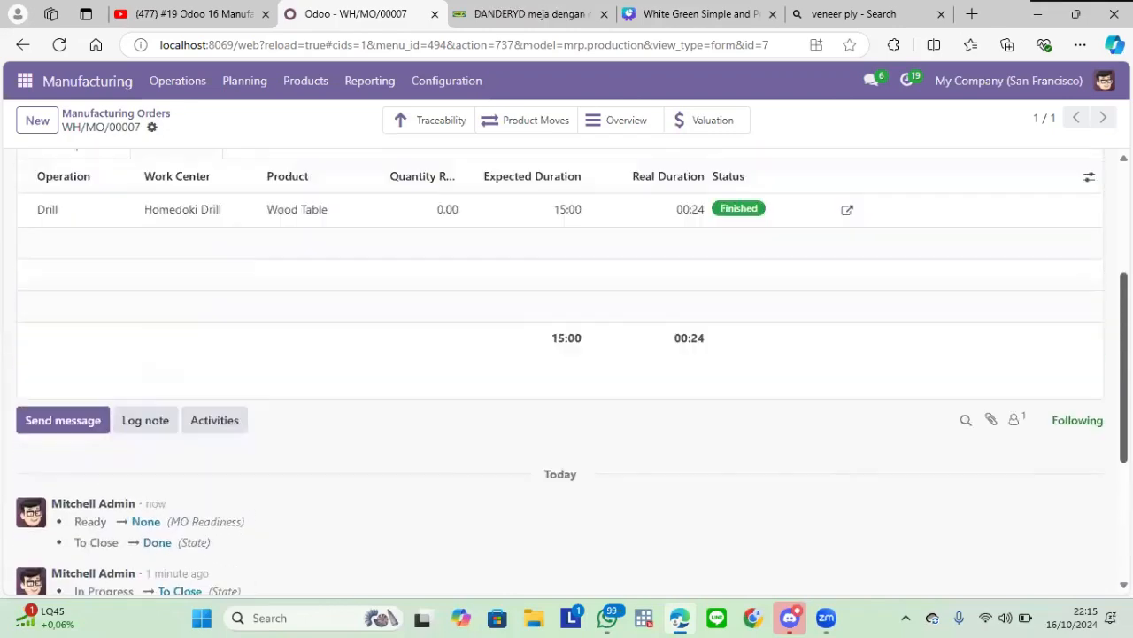
scroll(567, 372, down, 2)
scroll(567, 372, up, 4)
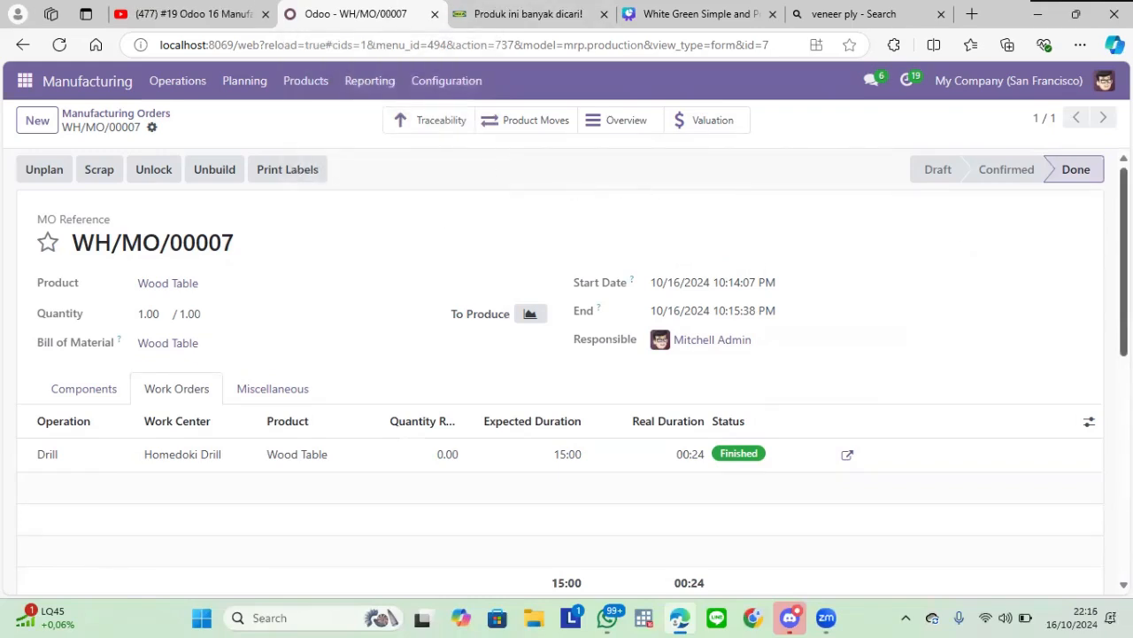
Inspect the Wood Table order's traceability report and its product moves, returning to the order after each
click(432, 124)
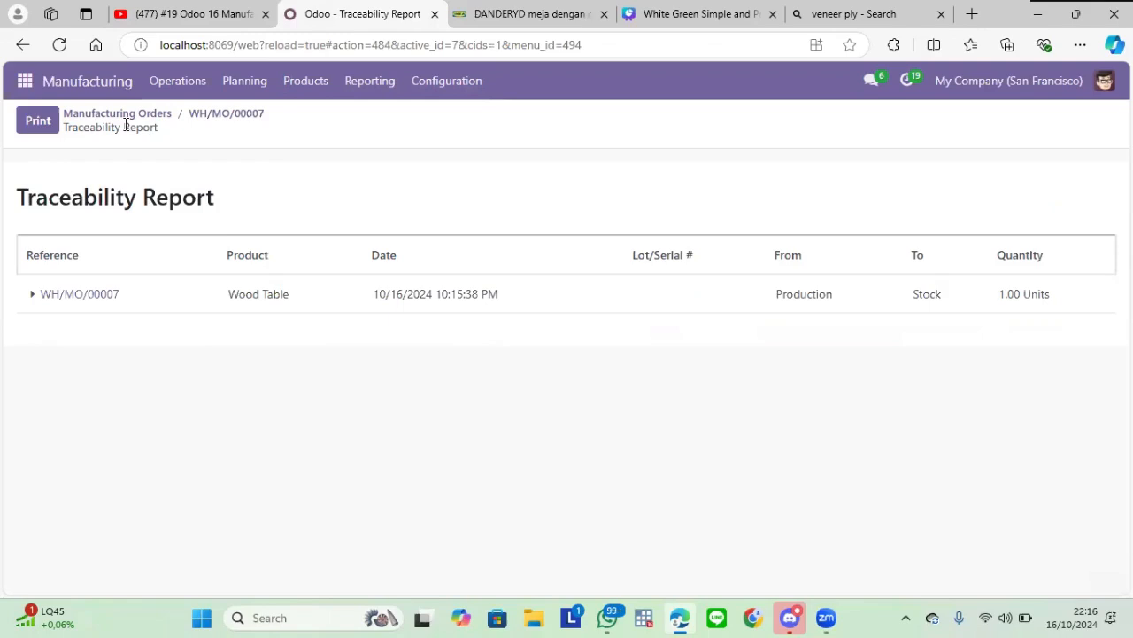
click(23, 45)
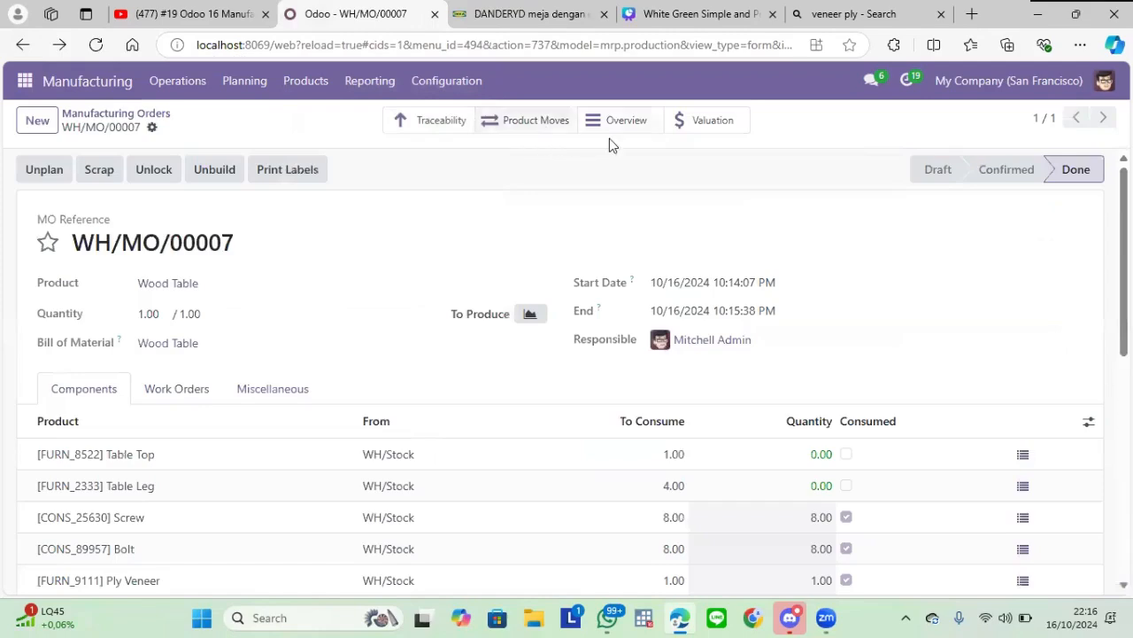
click(538, 125)
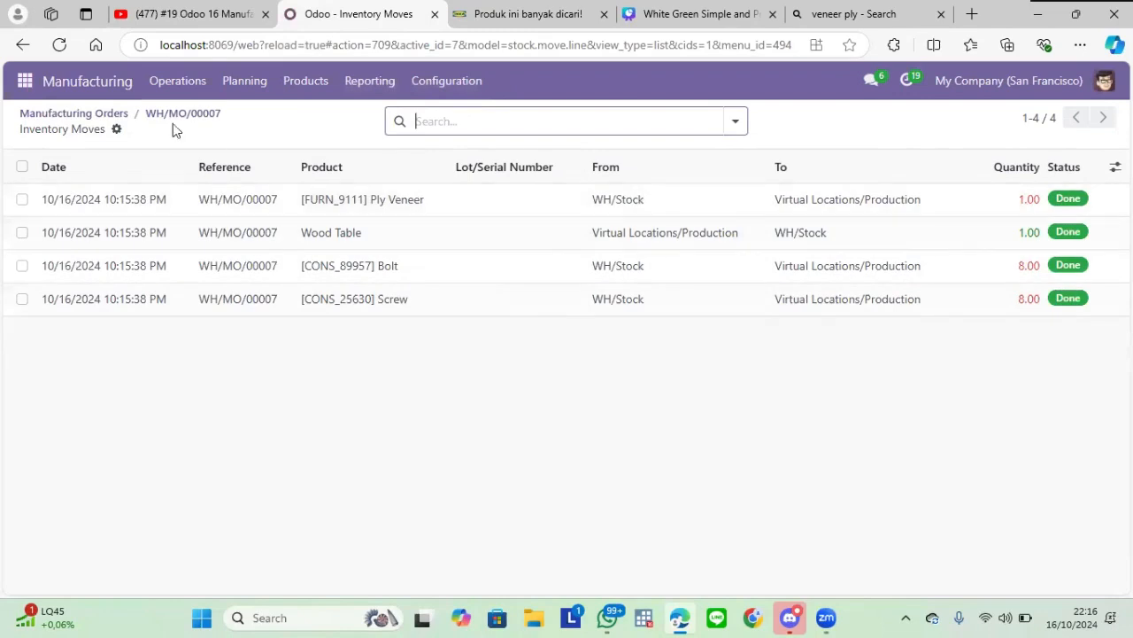
click(24, 46)
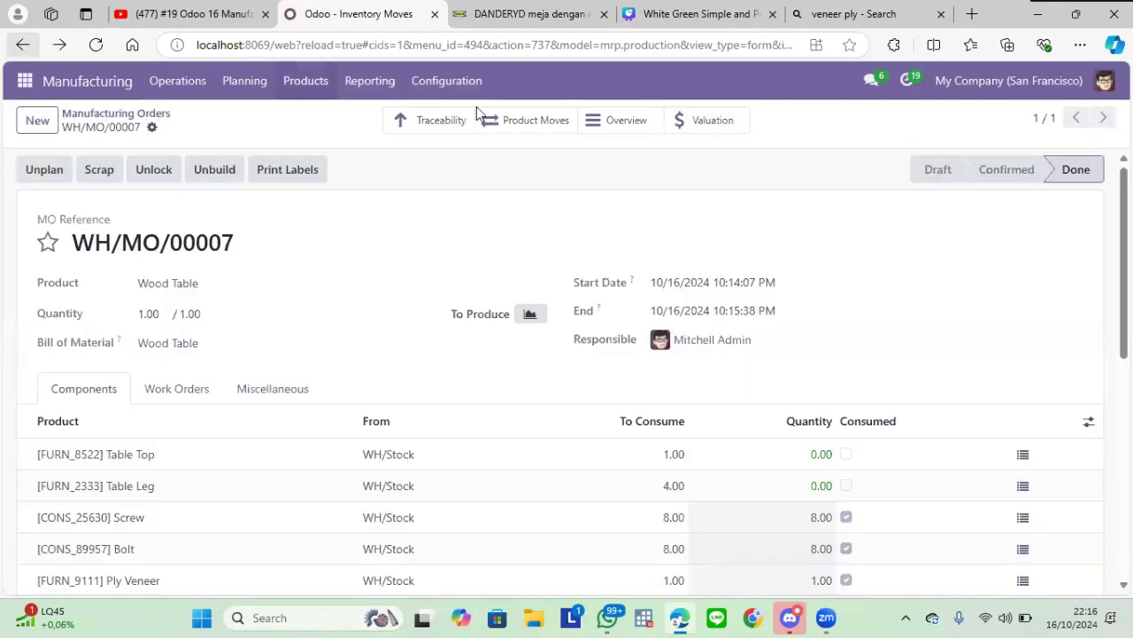
Inspect the Wood Table order's cost overview and its stock valuation, returning to the order after each
click(627, 123)
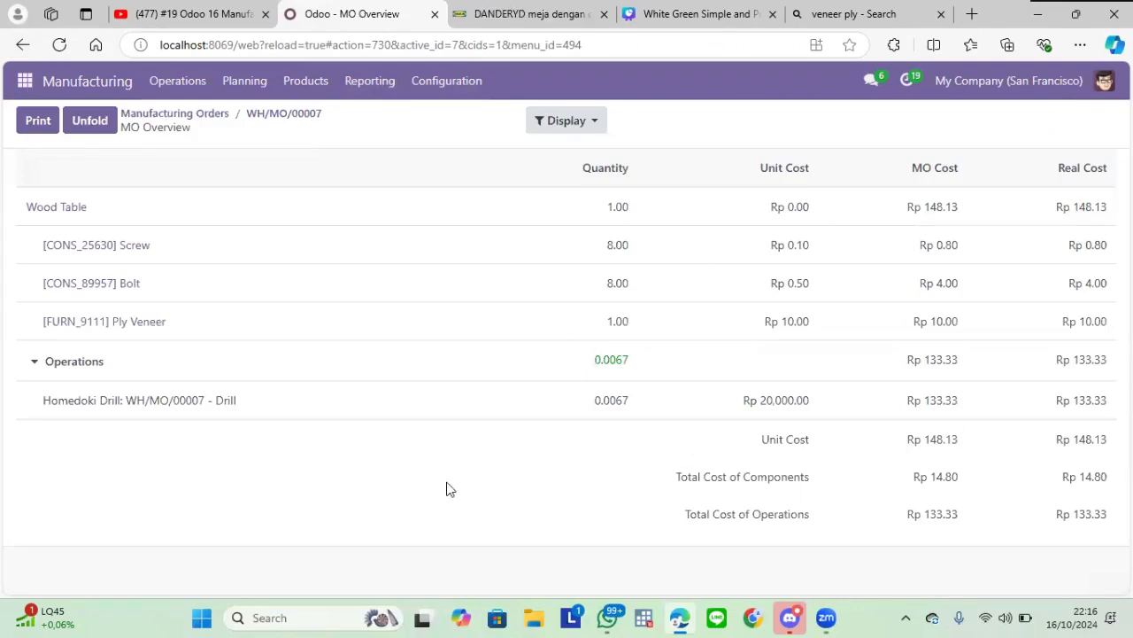
click(22, 45)
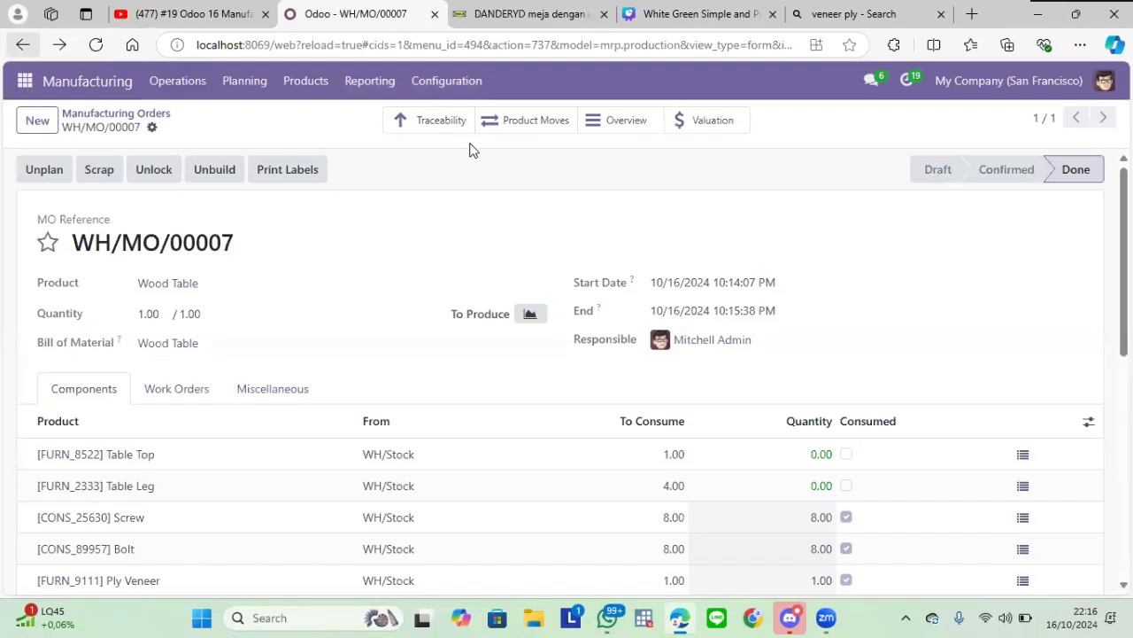
click(708, 120)
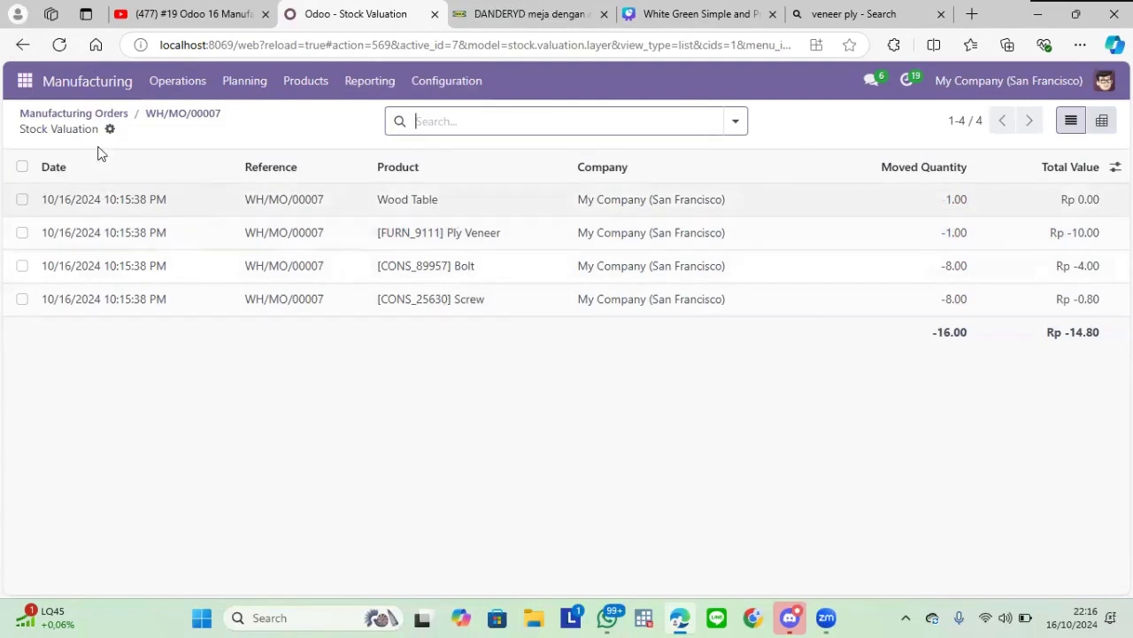
click(24, 47)
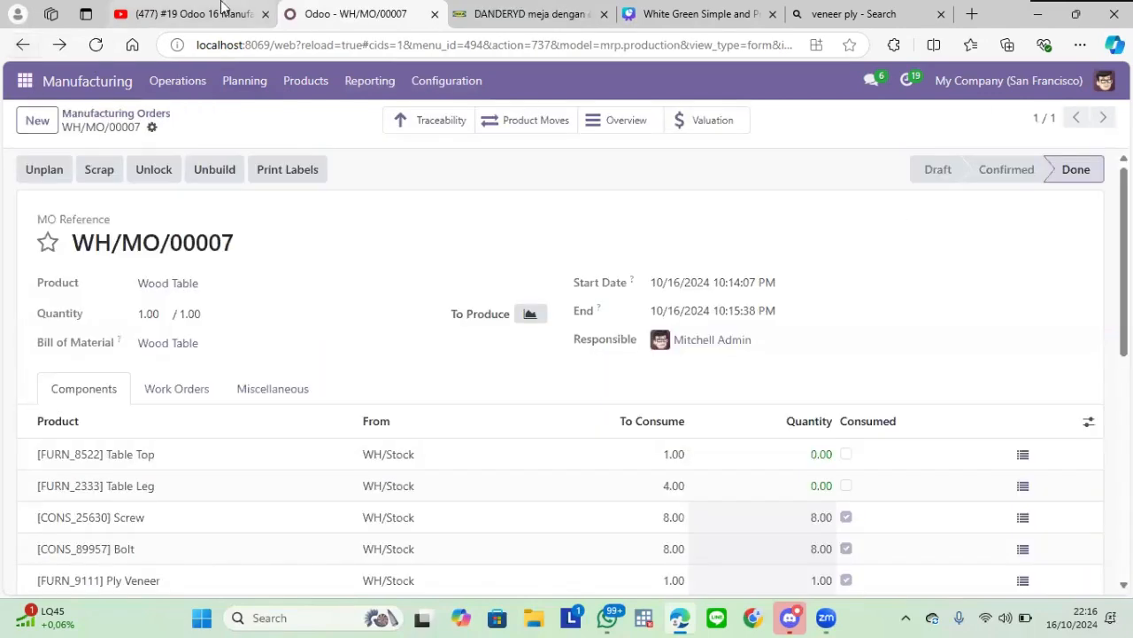
Switch to the YouTube tutorial on Odoo 16 manufacturing and replay the part showing the finished manufacturing order and its transfers
click(194, 13)
key(space)
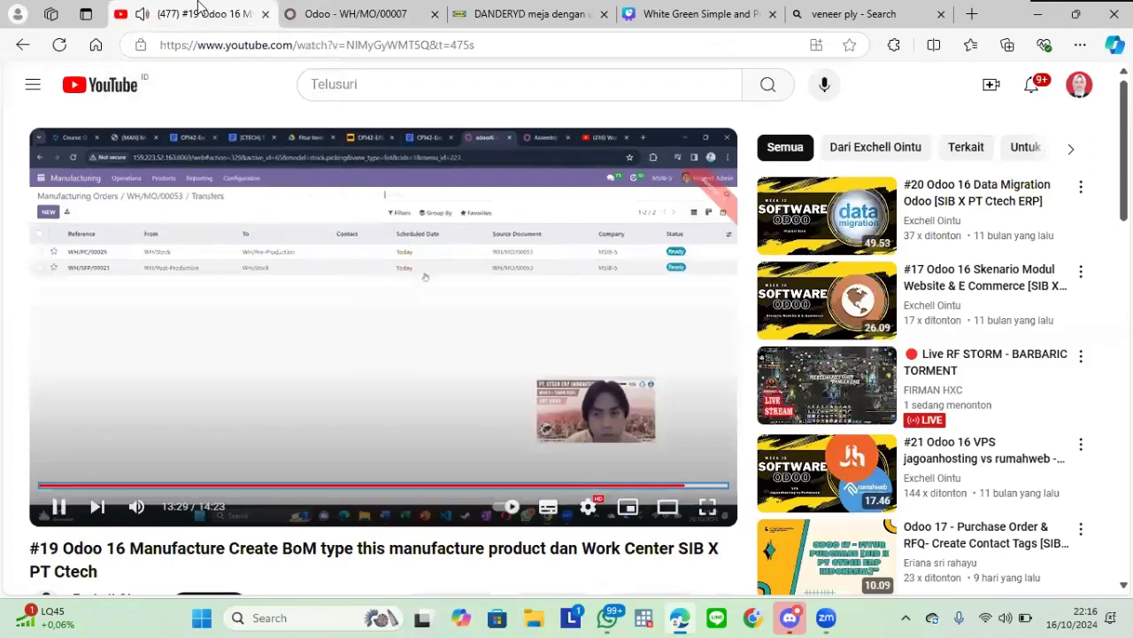
key(space)
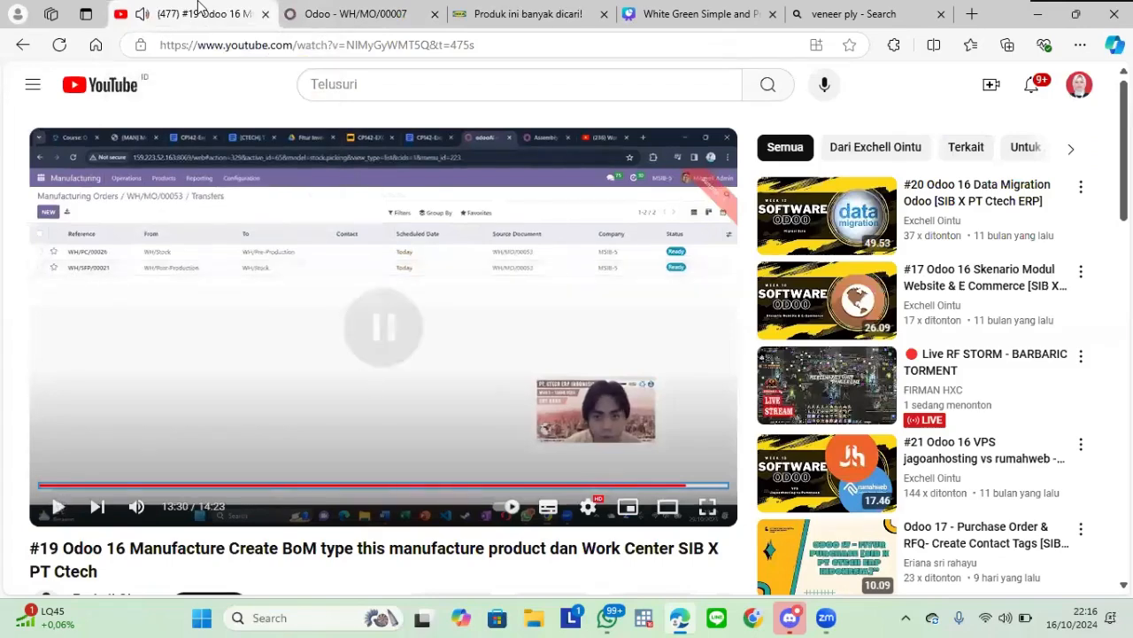
key(space)
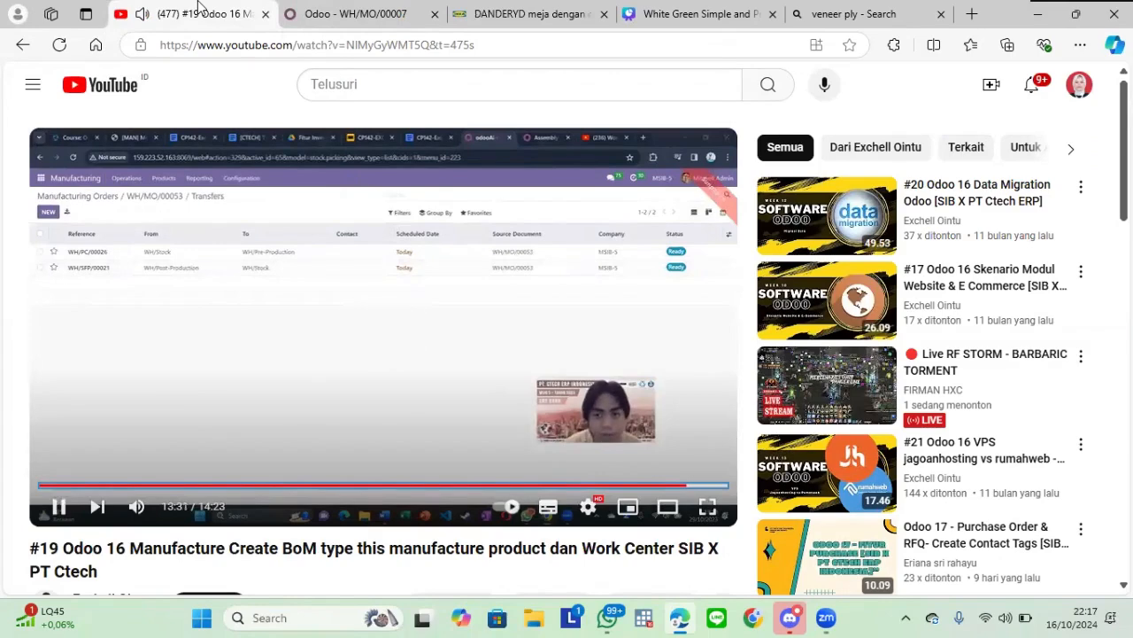
key(space)
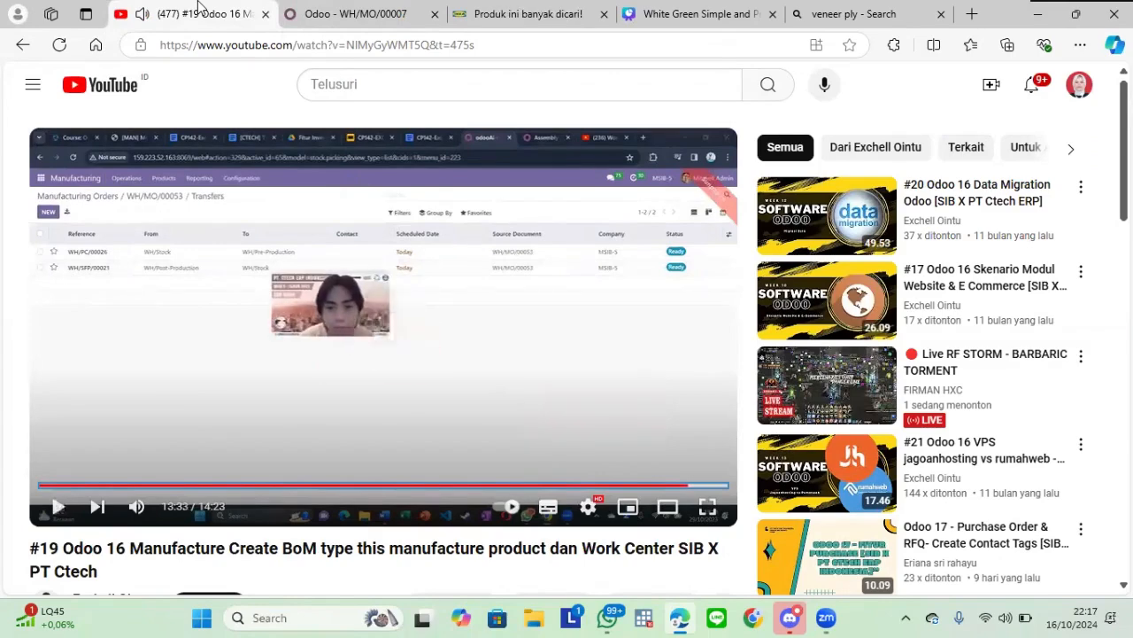
key(Left)
key(Left)
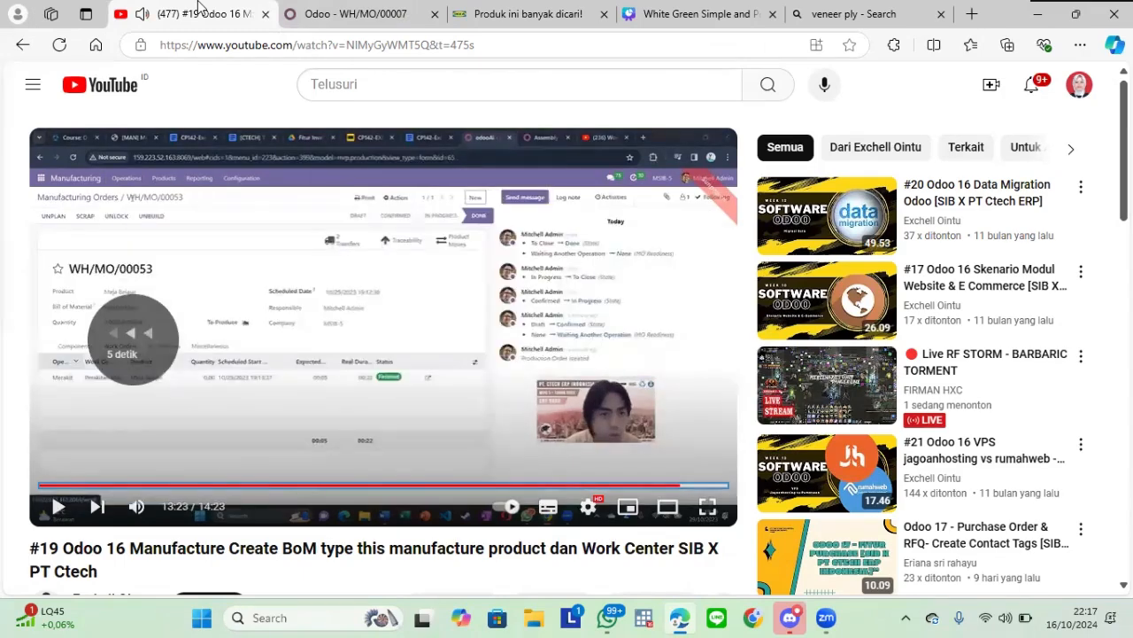
key(Left)
key(space)
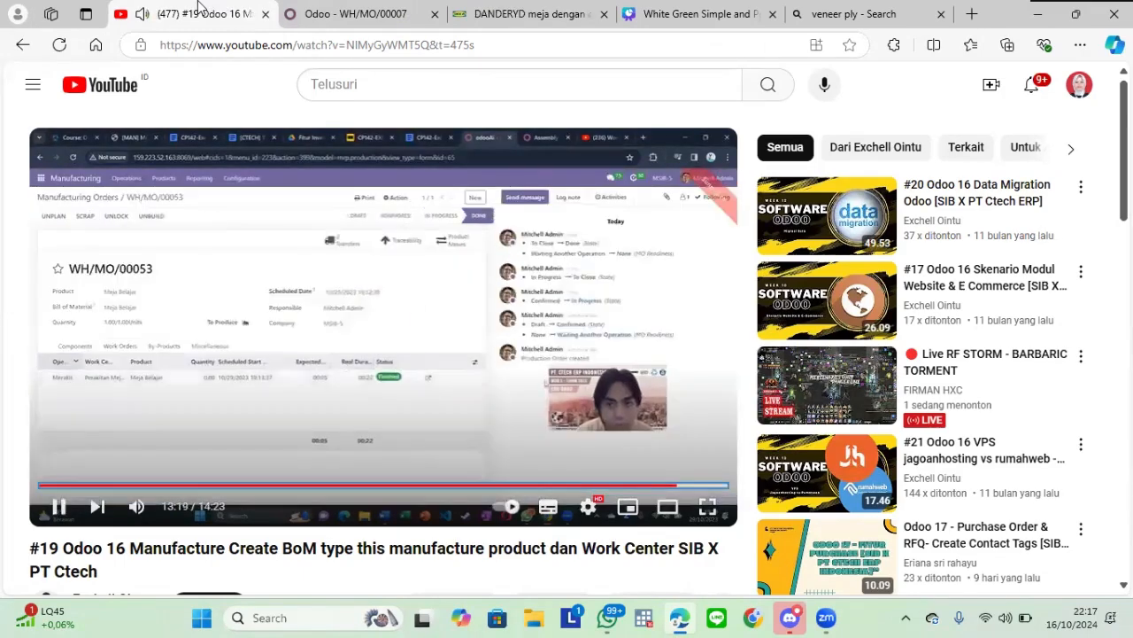
key(space)
key(space)
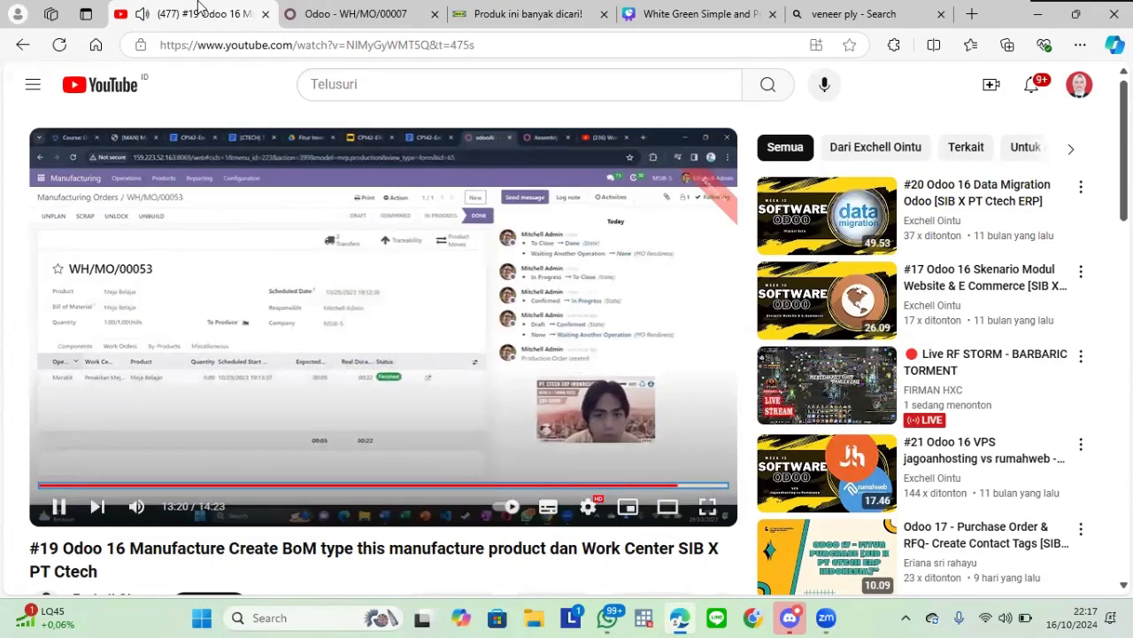
key(space)
key(space)
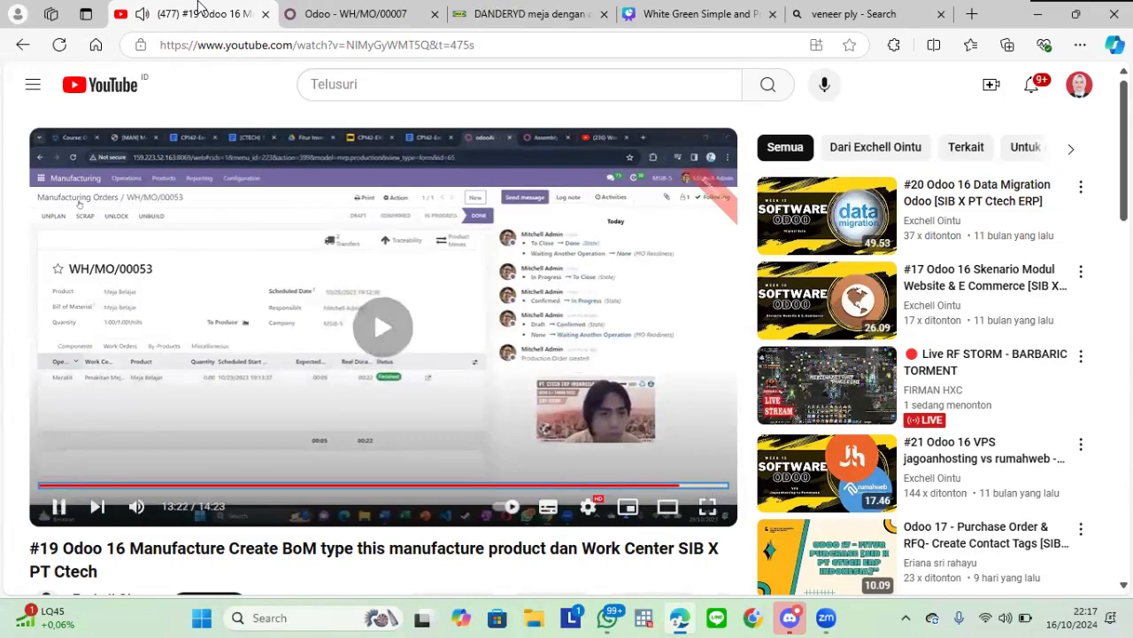
key(space)
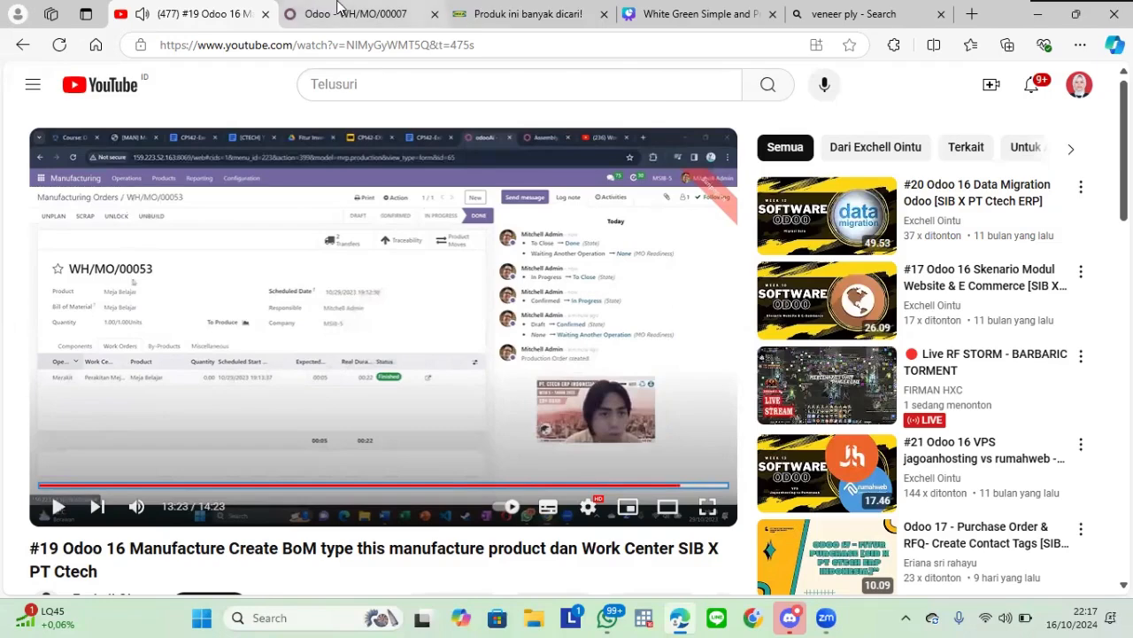
Return to Odoo, list all manufacturing orders without the To Do filter, and open the Wood Table order to review its log
click(339, 8)
click(93, 80)
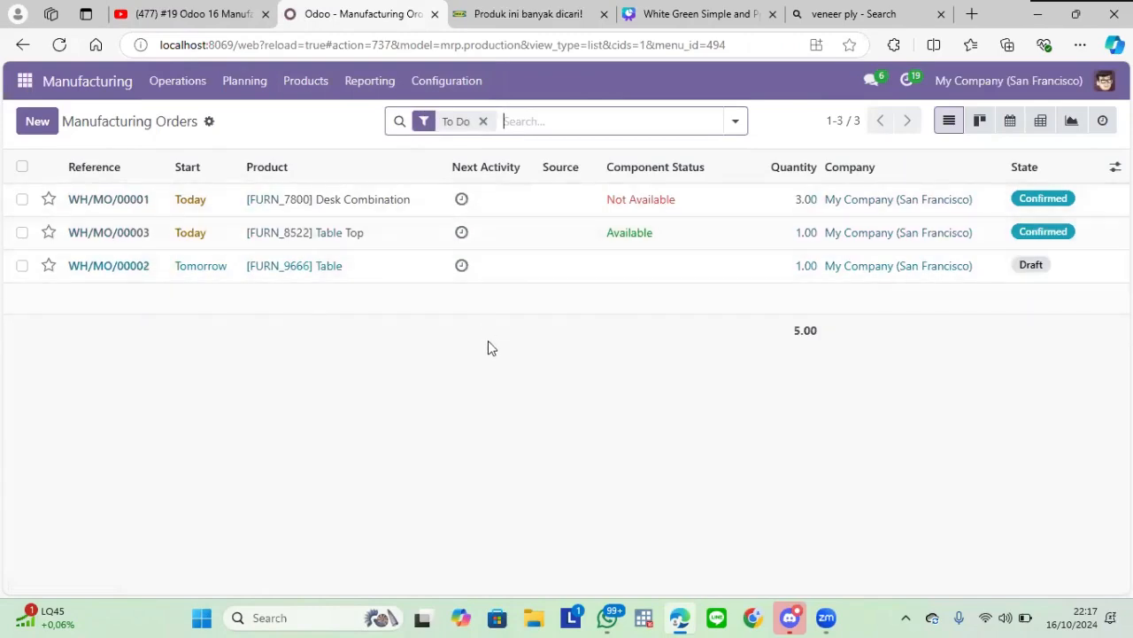
click(484, 121)
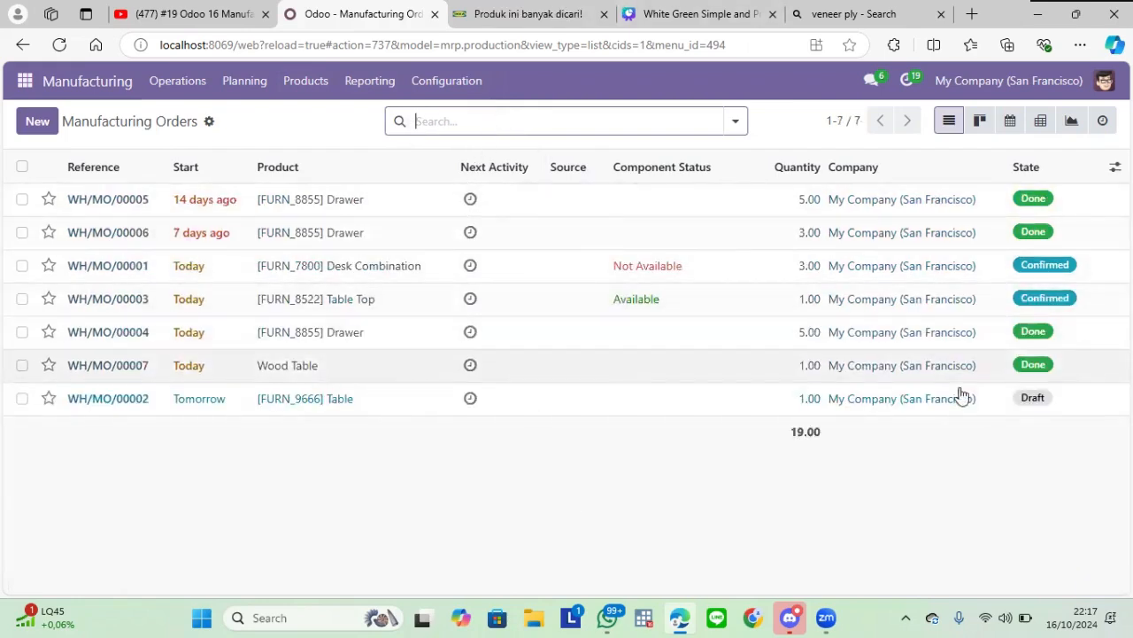
click(1036, 367)
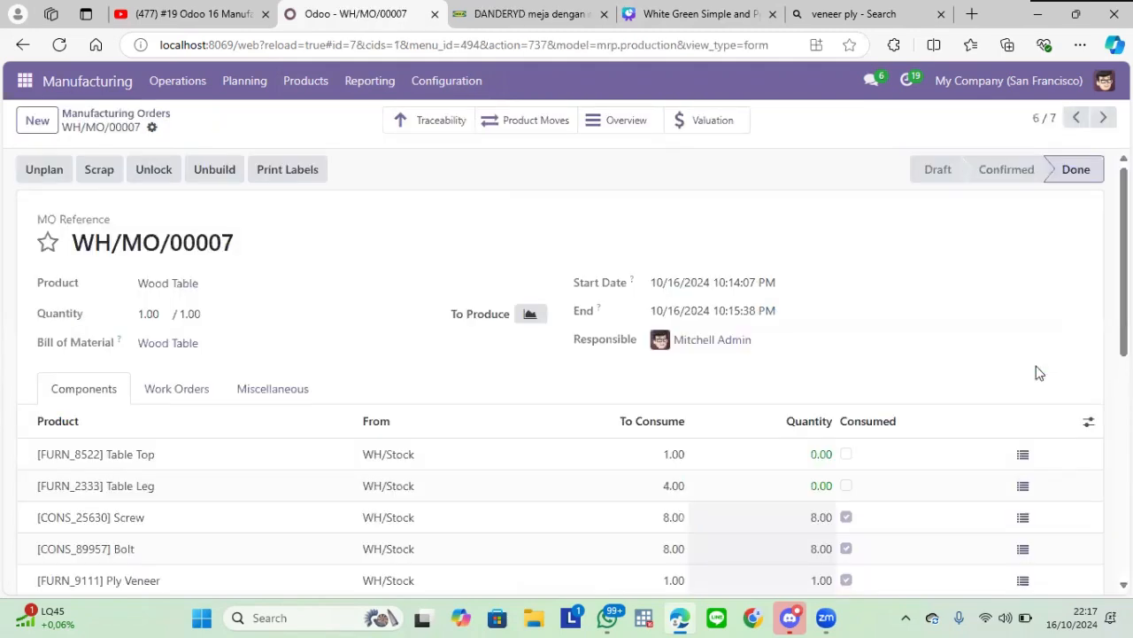
scroll(1103, 428, down, 5)
scroll(1103, 427, up, 2)
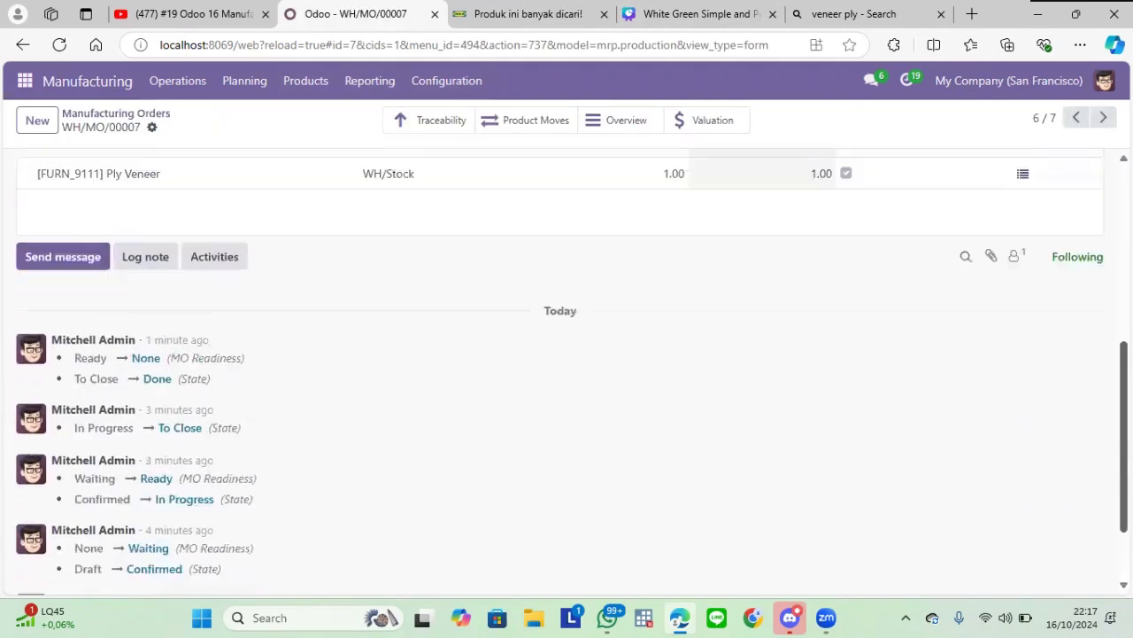
scroll(568, 291, up, 4)
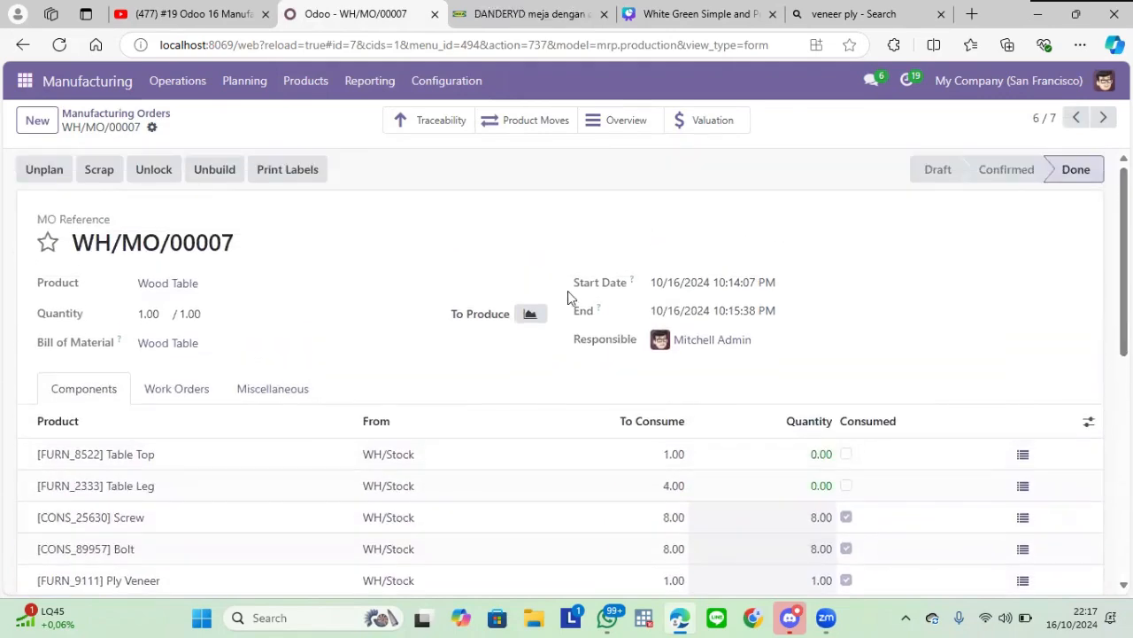